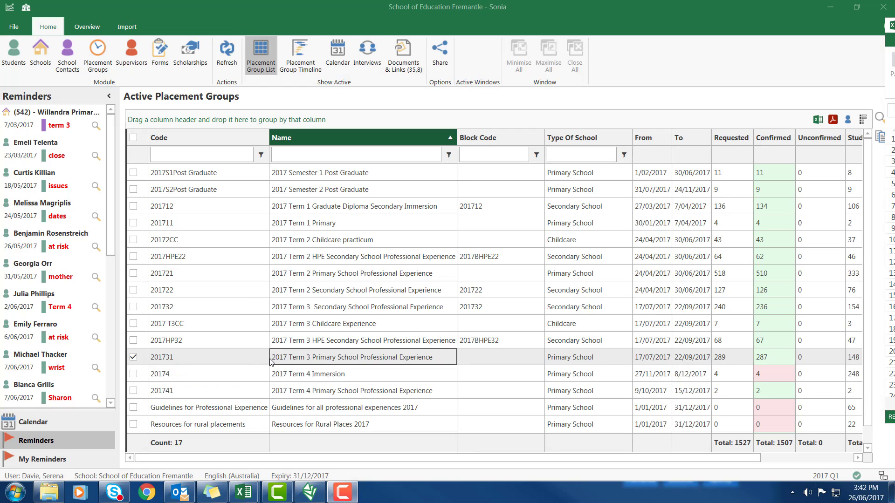
Open the 2017 Term 3 Primary School Professional Experience placement group, show its students, and widen the window.
{"action": "double_click", "coordinate": [246, 360]}
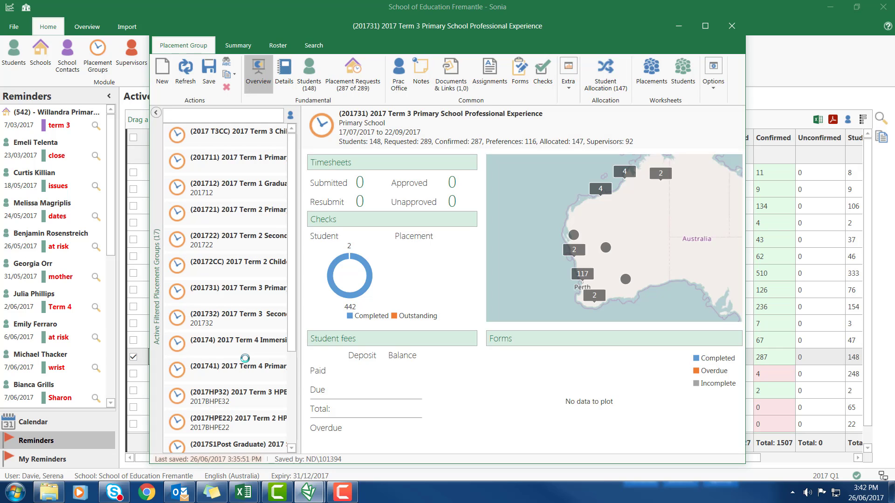
{"action": "left_click", "coordinate": [313, 81]}
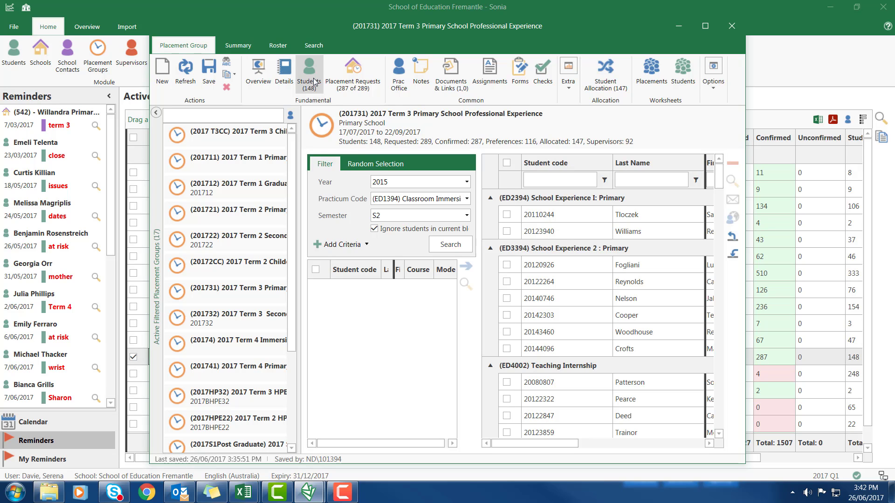
{"action": "left_click_drag", "start_coordinate": [318, 26], "coordinate": [206, 15]}
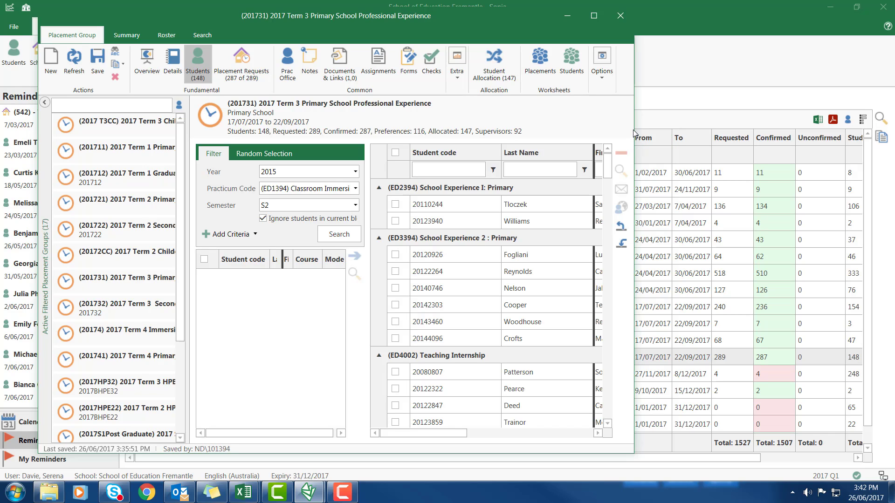
{"action": "left_click_drag", "start_coordinate": [635, 132], "coordinate": [783, 122]}
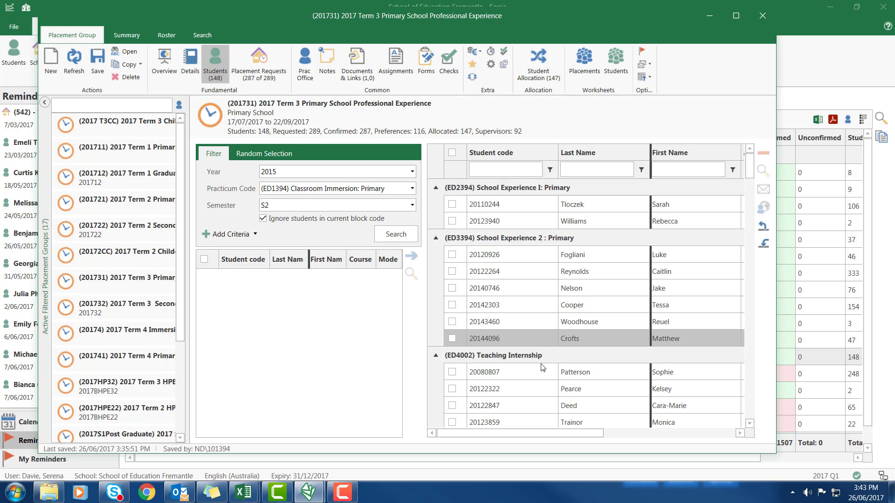
Look through the placement group's student list, grouped by practicum unit, from beginning to end and back.
{"action": "left_click", "coordinate": [749, 425]}
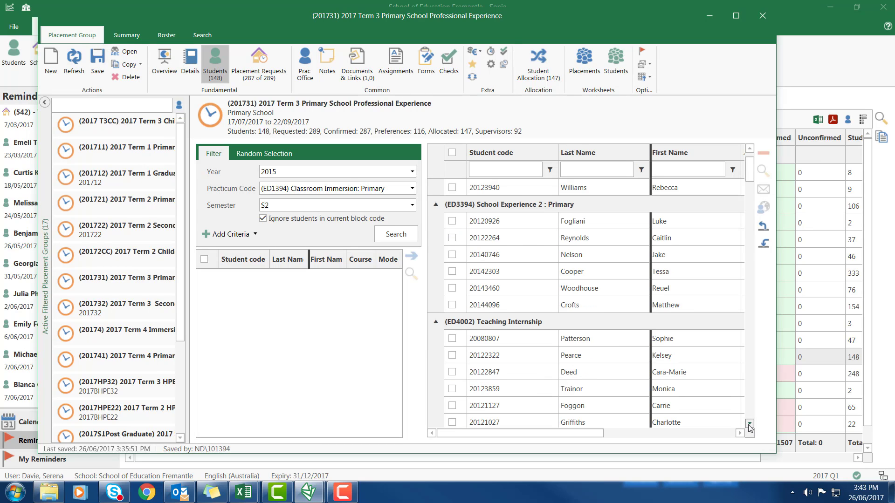
{"action": "left_click_drag", "start_coordinate": [750, 427], "coordinate": [750, 426]}
{"action": "scroll", "coordinate": [716, 391], "scroll_direction": "down", "scroll_amount": 3}
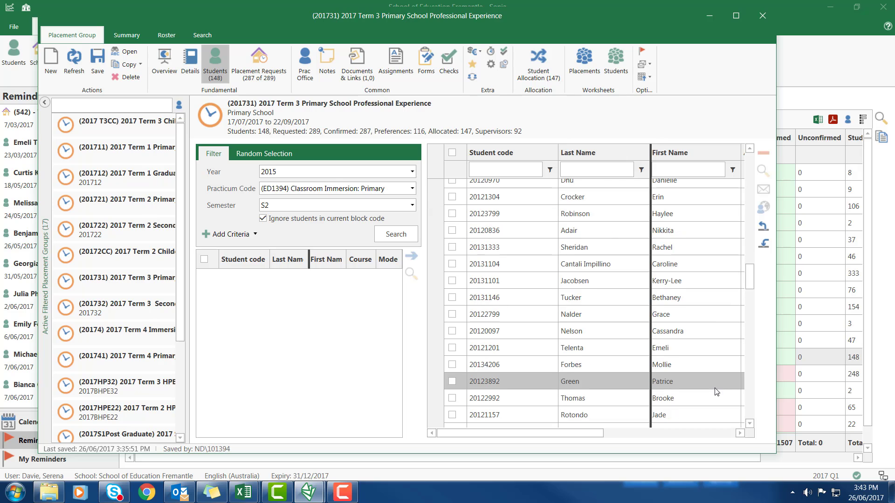
{"action": "scroll", "coordinate": [717, 392], "scroll_direction": "down", "scroll_amount": 10}
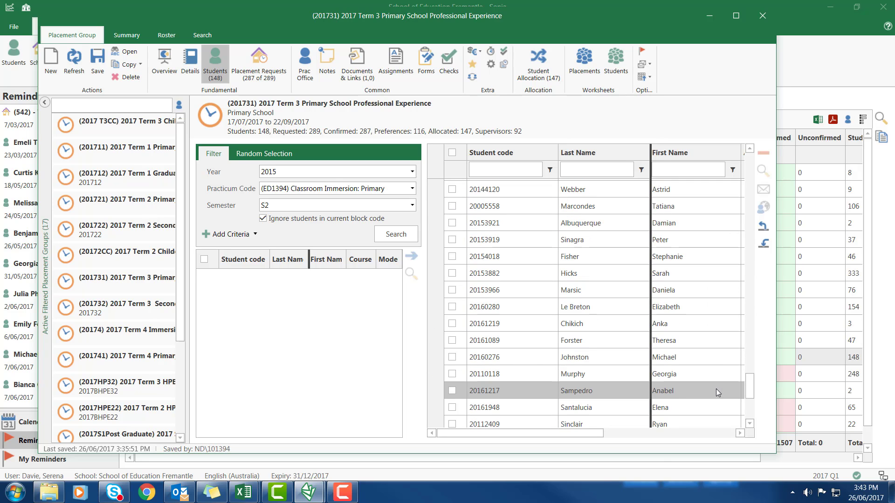
{"action": "left_click", "coordinate": [746, 171]}
{"action": "left_click", "coordinate": [746, 172]}
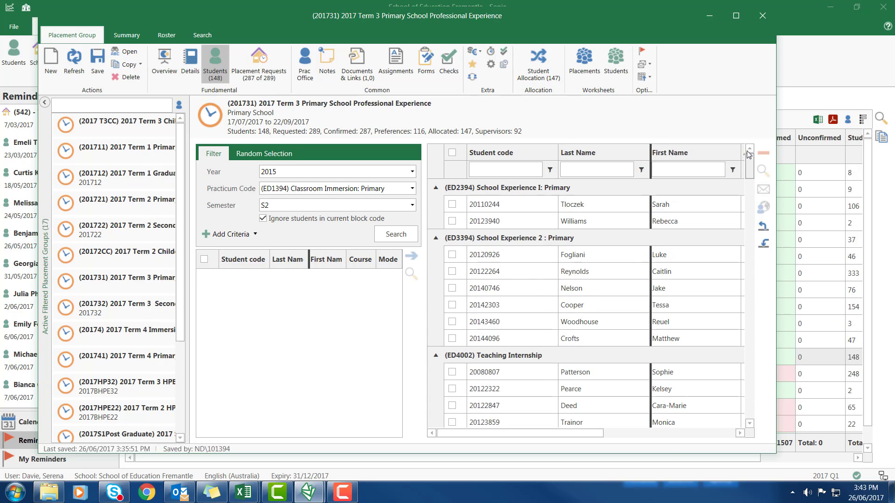
Switch to the student list workbook in Excel and sort the table by Practicum Code_Name from A to Z.
{"action": "left_click", "coordinate": [649, 79]}
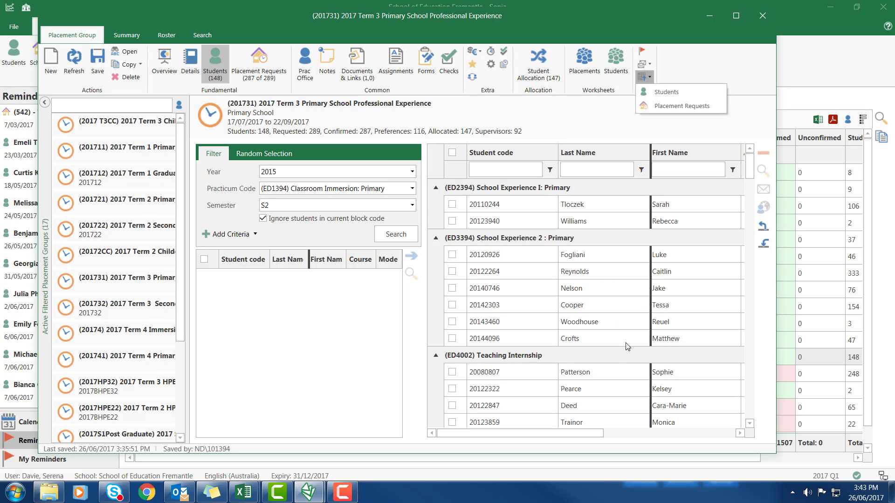
{"action": "left_click", "coordinate": [580, 116]}
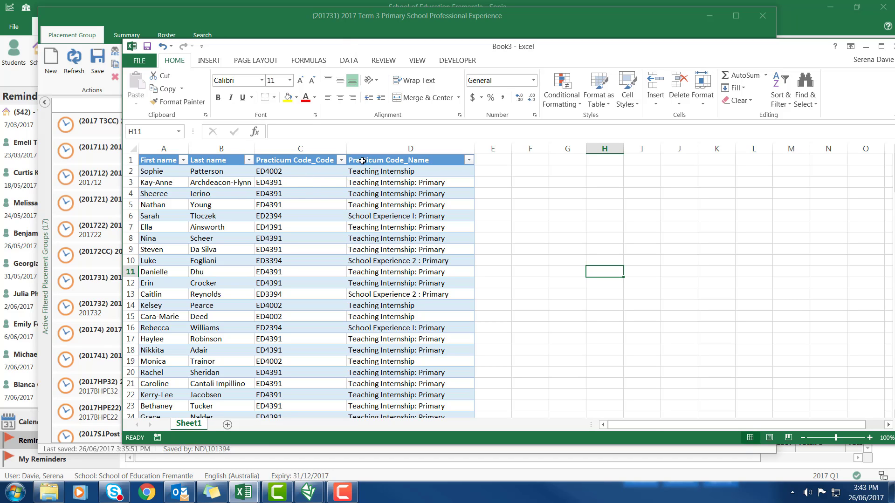
{"action": "left_click", "coordinate": [469, 160]}
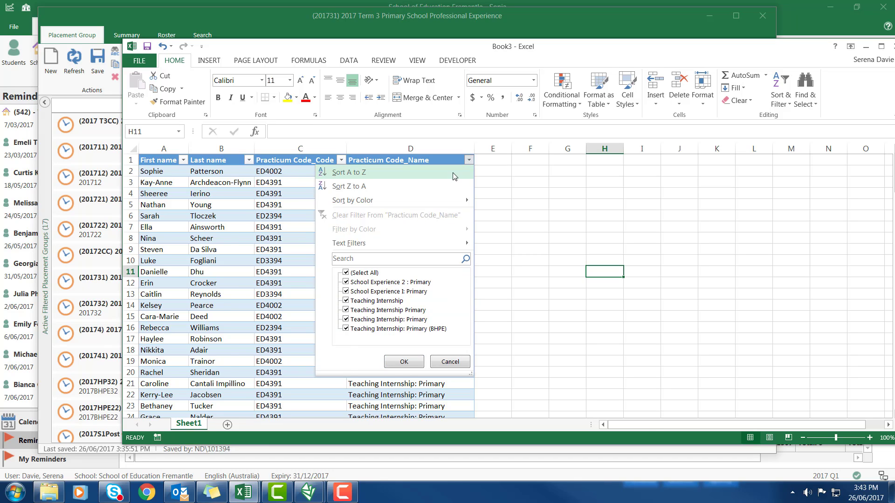
{"action": "left_click", "coordinate": [452, 173]}
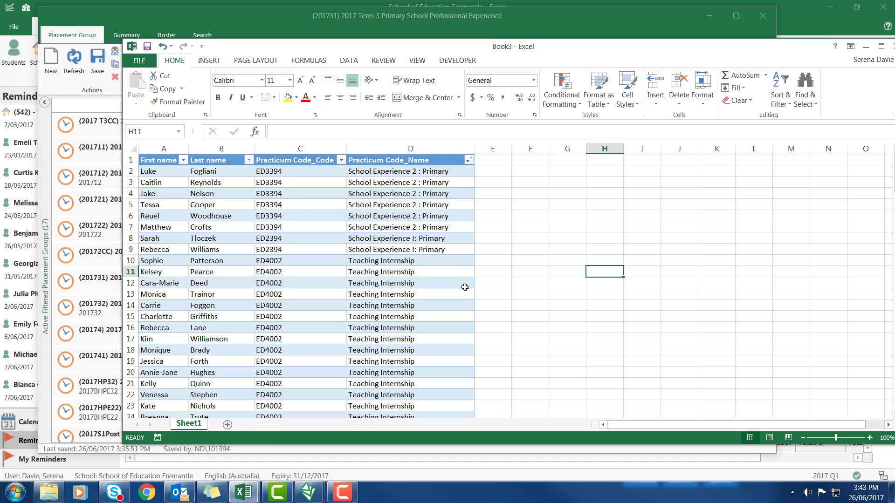
Fill the School Experience 2 and School Experience I student rows, A2 to D9, with yellow.
{"action": "left_click_drag", "start_coordinate": [166, 171], "coordinate": [439, 248]}
{"action": "left_click", "coordinate": [287, 98]}
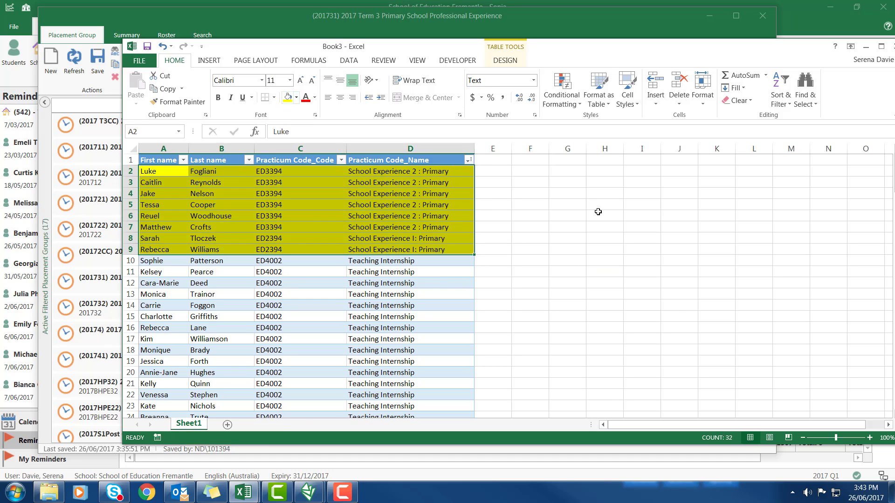
{"action": "left_click", "coordinate": [566, 260]}
Review the Teaching Internship rows below the yellow rows and delete all of them from the sheet.
{"action": "scroll", "coordinate": [542, 288], "scroll_direction": "down", "scroll_amount": 19}
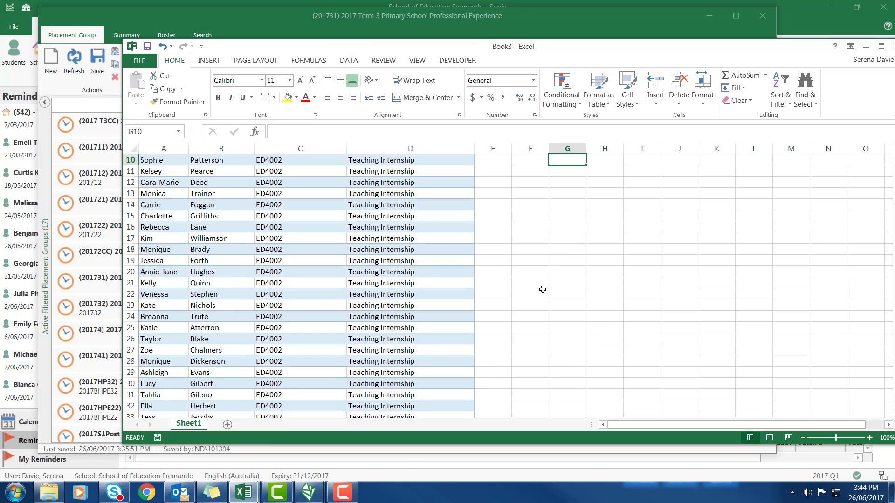
{"action": "scroll", "coordinate": [543, 289], "scroll_direction": "down", "scroll_amount": 20}
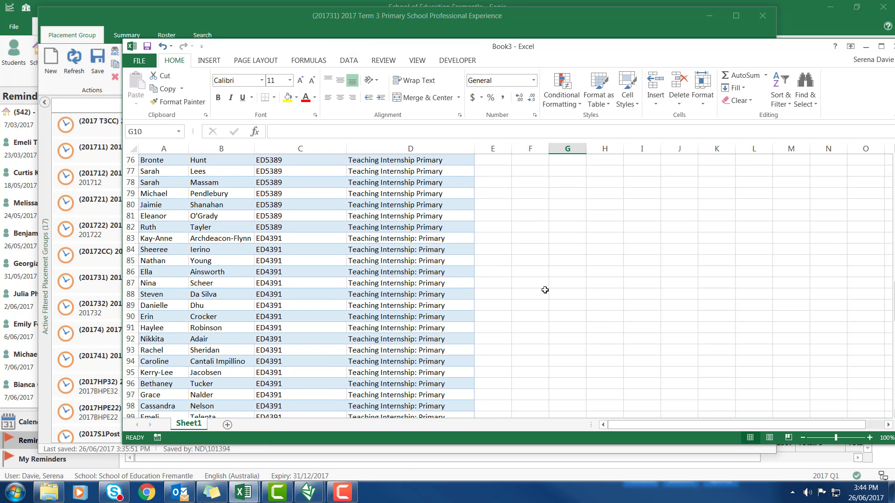
{"action": "scroll", "coordinate": [545, 289], "scroll_direction": "up", "scroll_amount": 20}
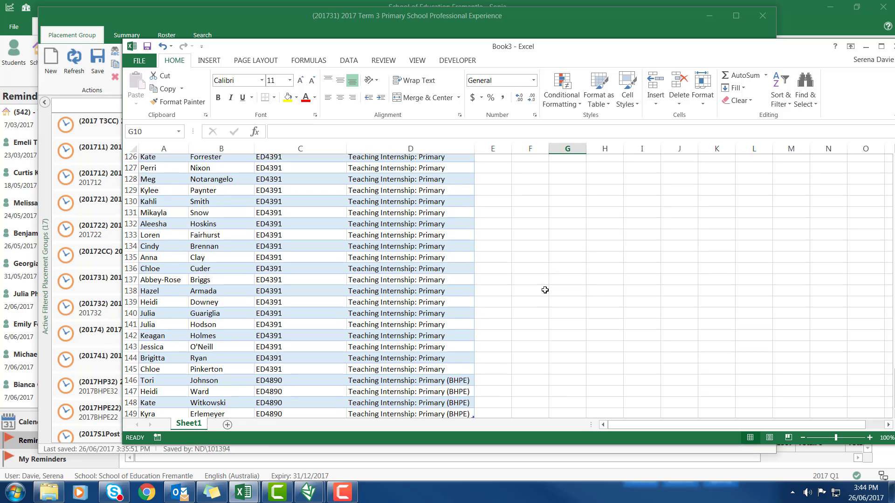
{"action": "scroll", "coordinate": [546, 289], "scroll_direction": "up", "scroll_amount": 1}
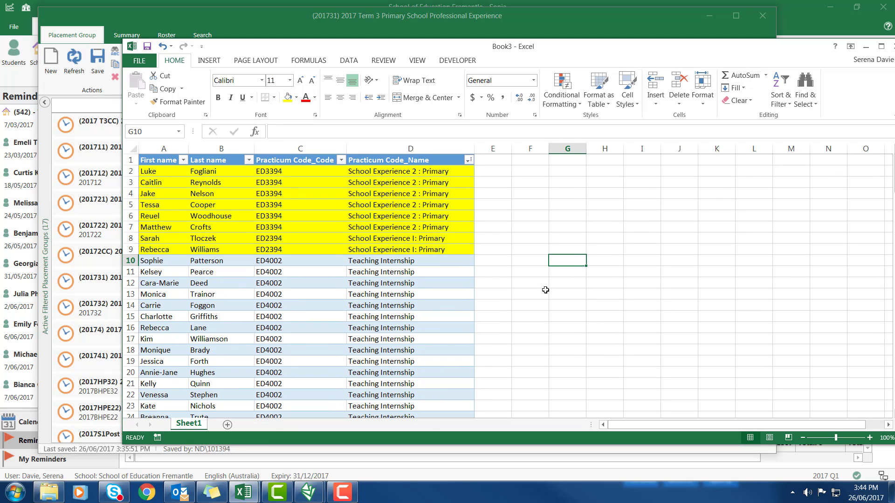
{"action": "left_click_drag", "start_coordinate": [132, 260], "coordinate": [149, 388]}
{"action": "right_click", "coordinate": [226, 326]}
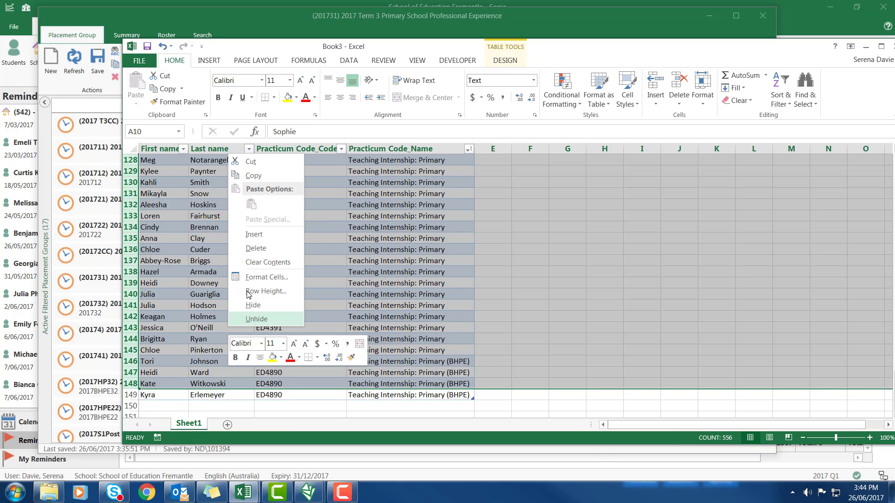
{"action": "left_click", "coordinate": [248, 246]}
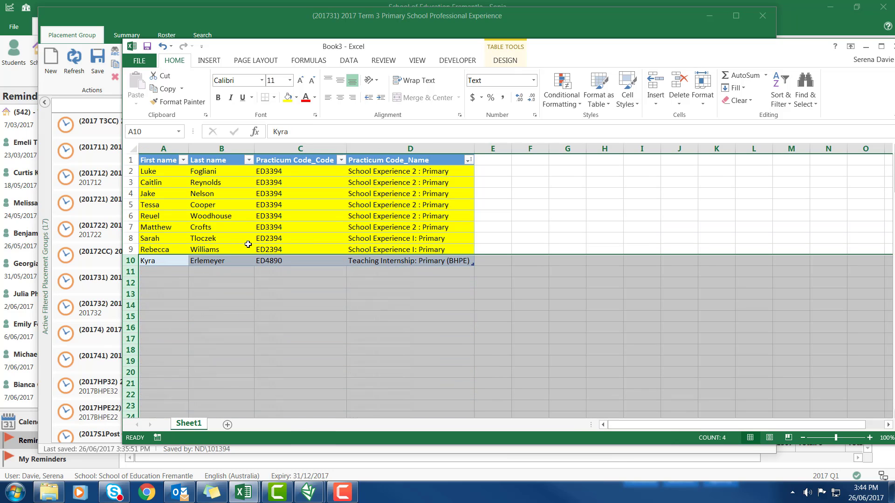
{"action": "left_click", "coordinate": [131, 261]}
{"action": "right_click", "coordinate": [131, 261]}
{"action": "left_click", "coordinate": [157, 355]}
{"action": "left_click", "coordinate": [311, 349]}
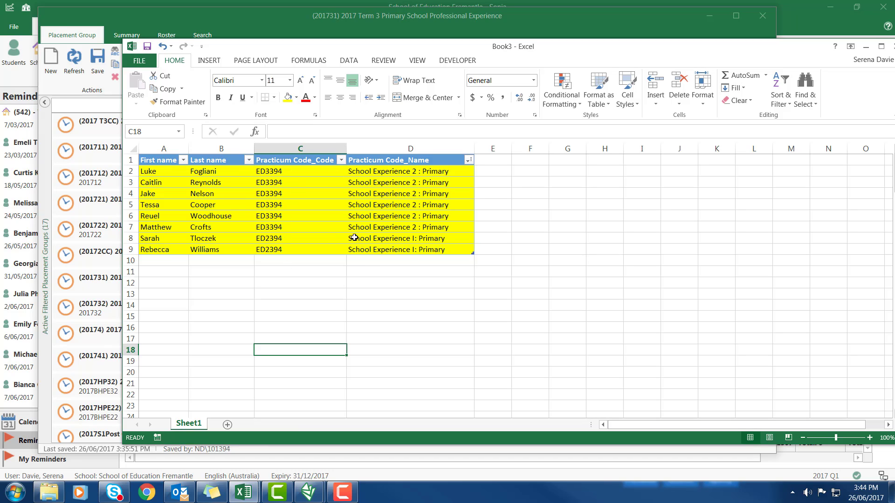
Recolor the two School Experience I: Primary rows, A8 to D9, with a light blue fill.
{"action": "left_click", "coordinate": [406, 239]}
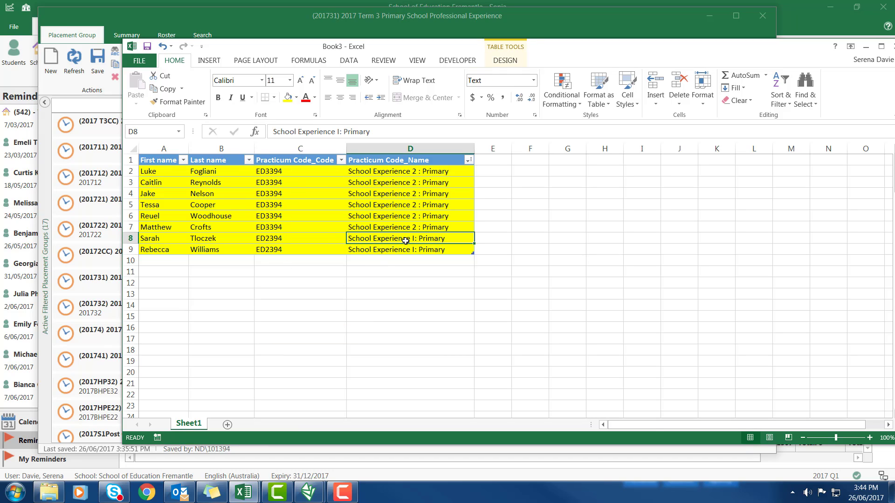
{"action": "left_click_drag", "start_coordinate": [184, 239], "coordinate": [435, 251]}
{"action": "left_click", "coordinate": [296, 97]}
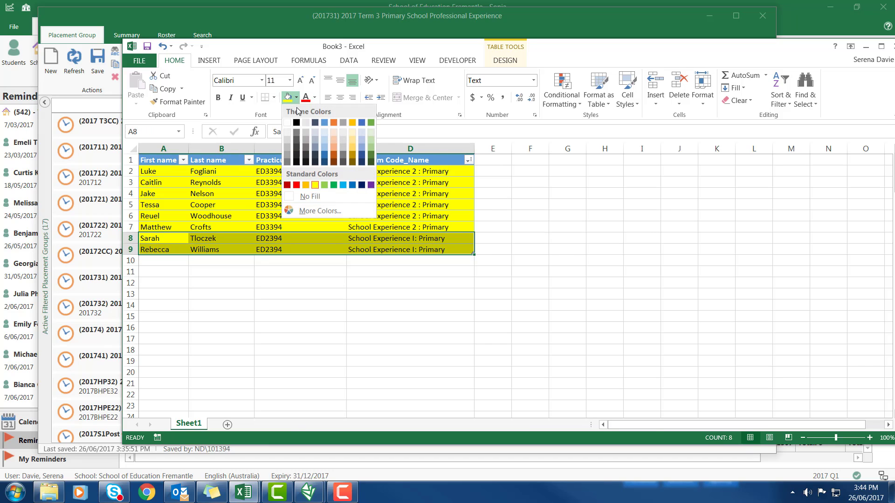
{"action": "left_click", "coordinate": [325, 148]}
{"action": "left_click", "coordinate": [443, 319]}
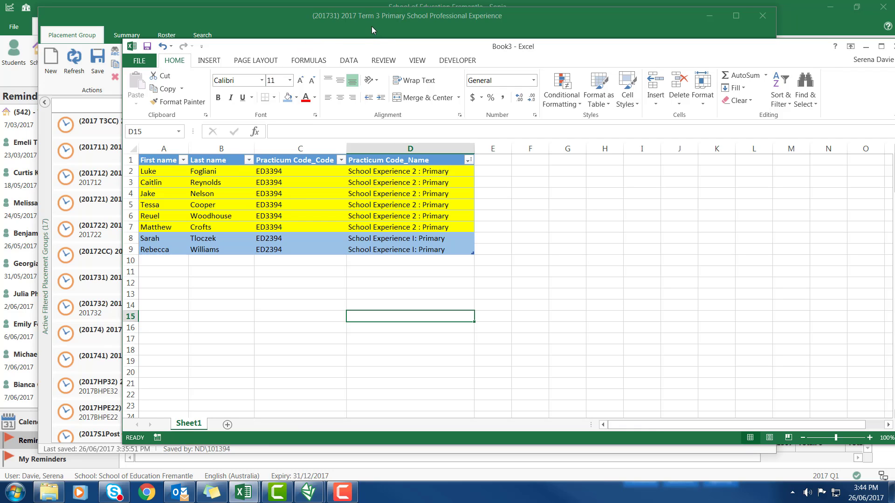
Move the Excel window aside, return to the placement group in Sonia, and start a new form in its forms list.
{"action": "left_click_drag", "start_coordinate": [378, 21], "coordinate": [267, 107]}
{"action": "left_click_drag", "start_coordinate": [483, 51], "coordinate": [894, 27]}
{"action": "left_click_drag", "start_coordinate": [223, 113], "coordinate": [312, 80]}
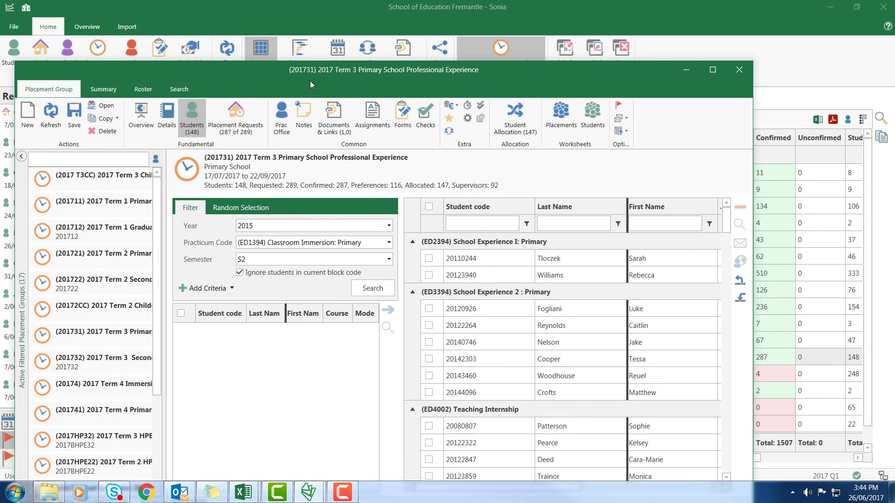
{"action": "left_click", "coordinate": [404, 117]}
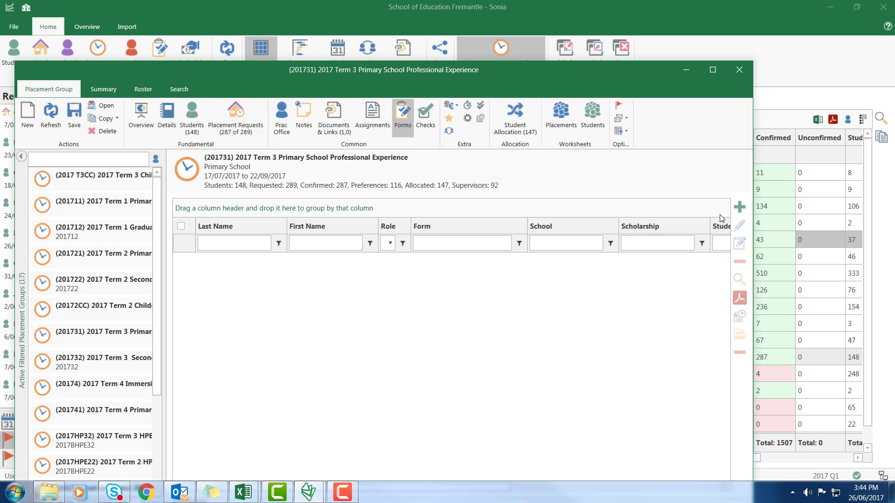
{"action": "left_click", "coordinate": [740, 207]}
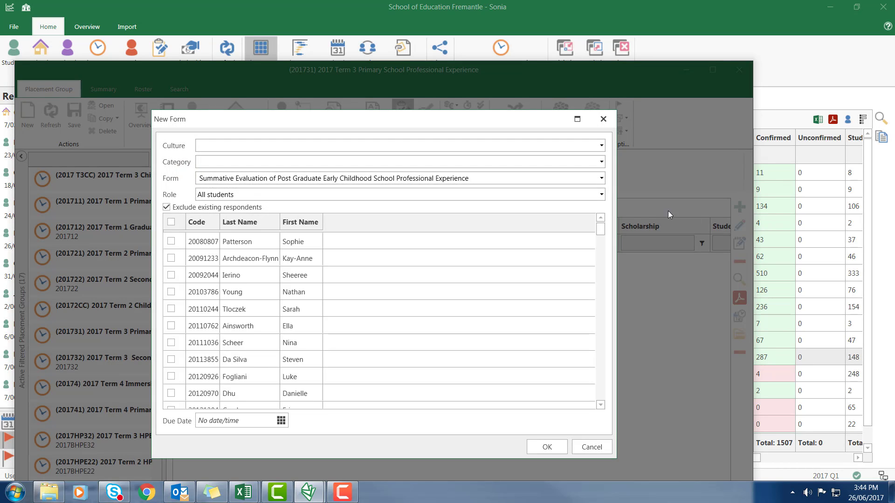
Choose the University of Notre Dame School Experience 1 Evaluation form and set the role to Allocated students.
{"action": "left_click", "coordinate": [602, 179]}
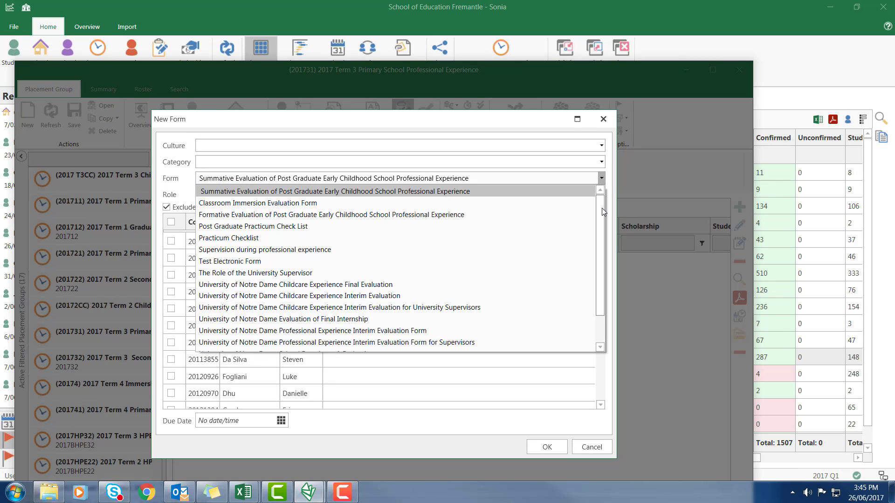
{"action": "left_click_drag", "start_coordinate": [603, 208], "coordinate": [602, 293]}
{"action": "left_click", "coordinate": [379, 319]}
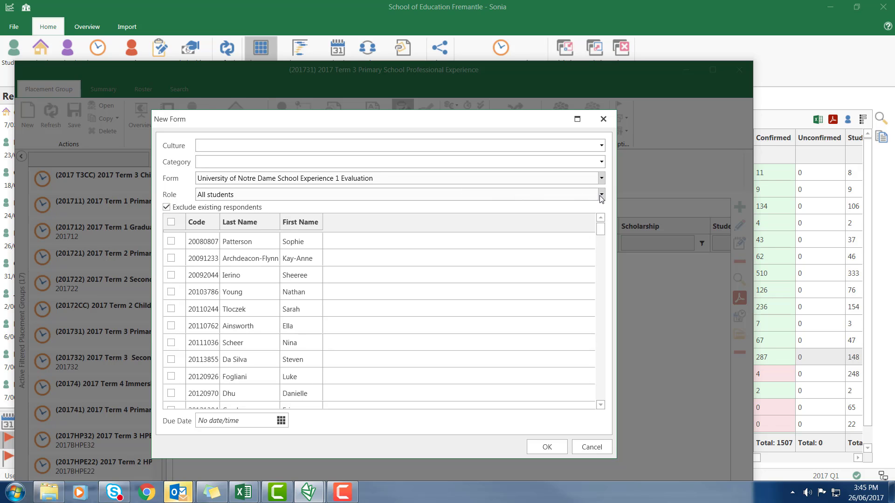
{"action": "left_click", "coordinate": [432, 195]}
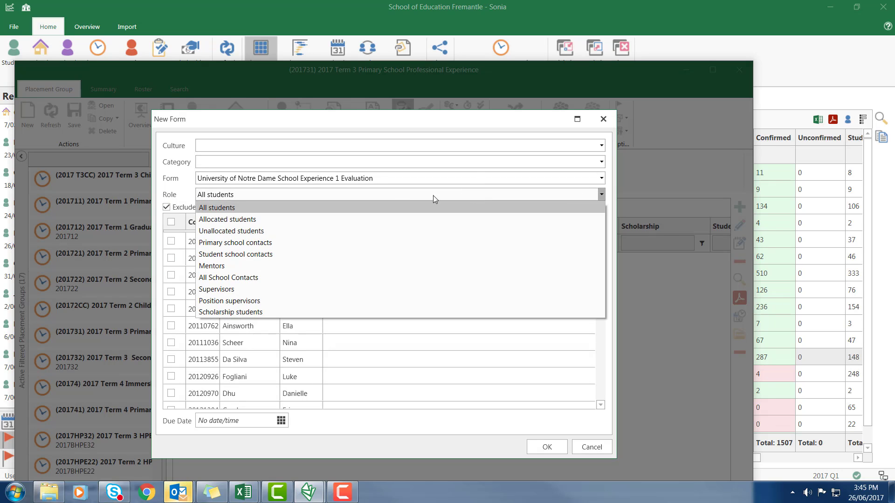
{"action": "left_click", "coordinate": [261, 220]}
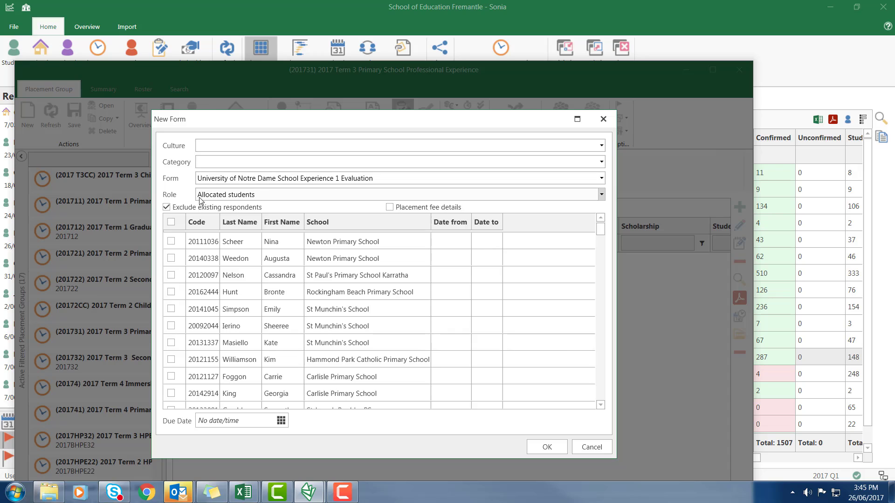
Sort the allocated students by last name and select the Bull Creek Primary School student listed in row 8 of the Excel sheet.
{"action": "left_click", "coordinate": [246, 224]}
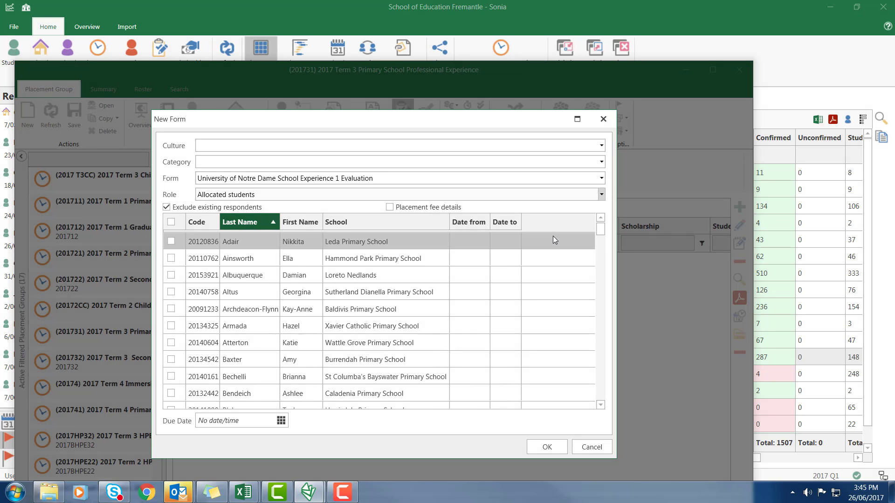
{"action": "left_click_drag", "start_coordinate": [601, 234], "coordinate": [601, 305]}
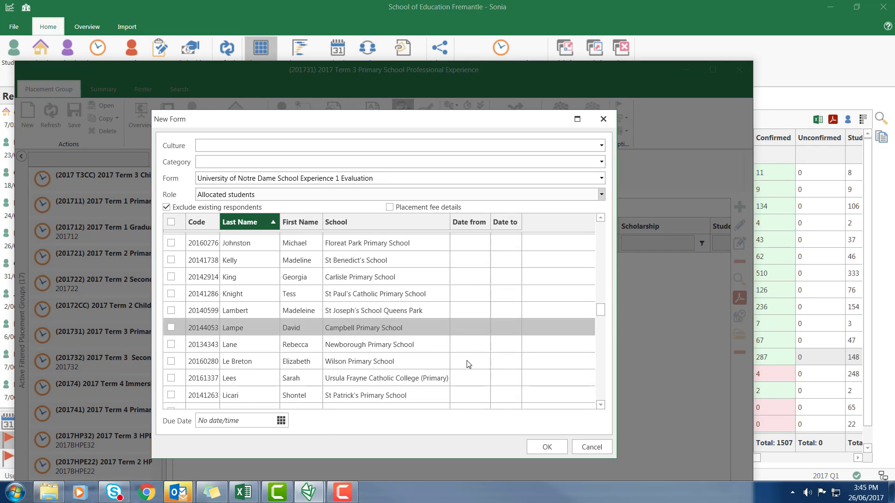
{"action": "scroll", "coordinate": [467, 360], "scroll_direction": "down", "scroll_amount": 6}
{"action": "scroll", "coordinate": [466, 360], "scroll_direction": "down", "scroll_amount": 1}
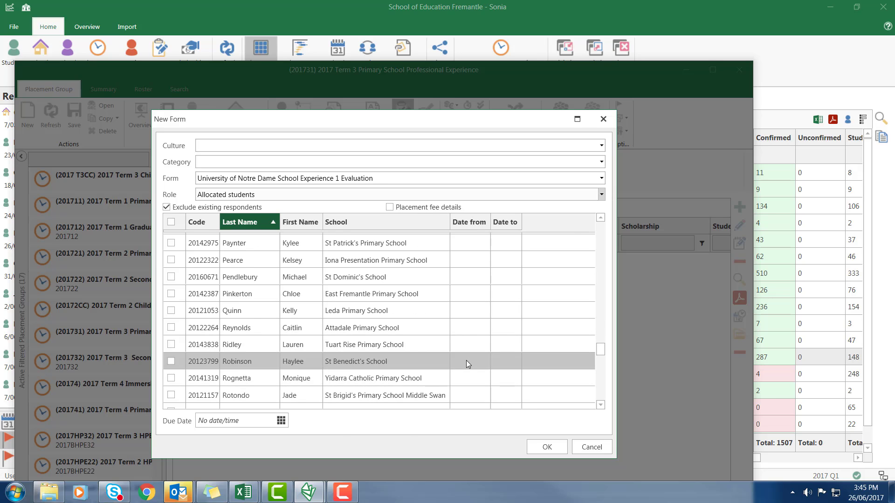
{"action": "scroll", "coordinate": [466, 360], "scroll_direction": "down", "scroll_amount": 8}
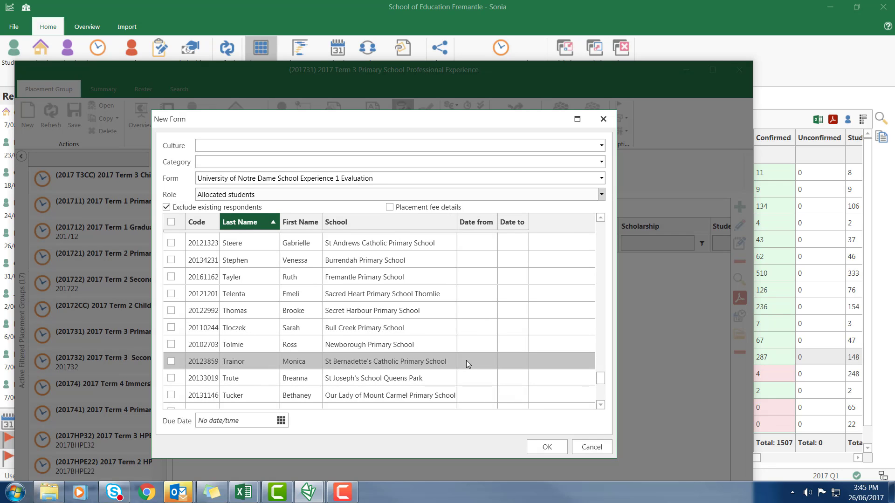
{"action": "left_click", "coordinate": [600, 405]}
{"action": "left_click", "coordinate": [600, 405]}
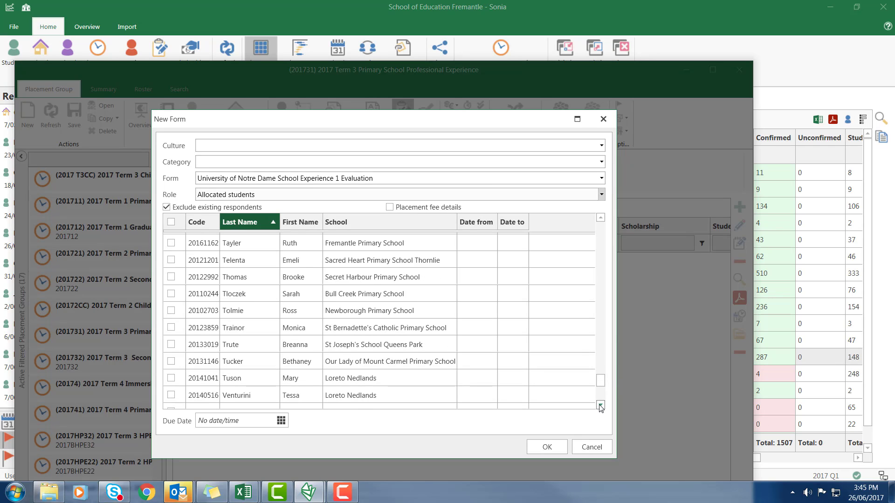
{"action": "left_click", "coordinate": [171, 294]}
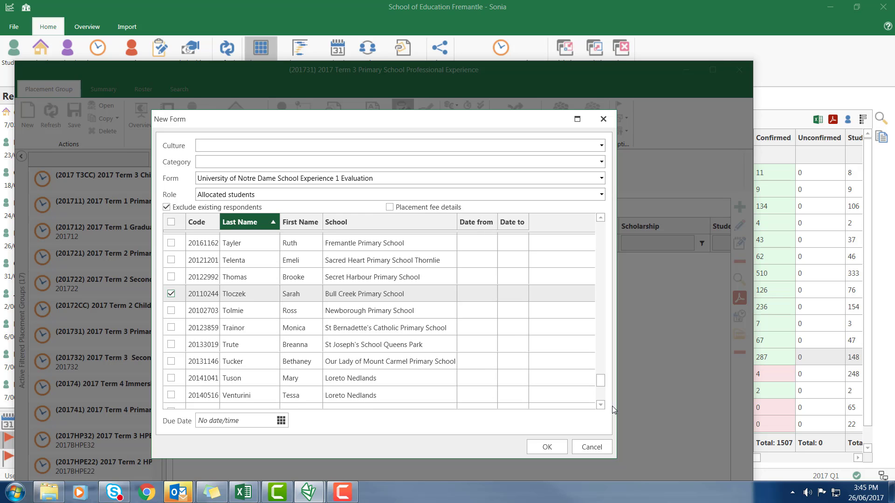
Also select the Freshwater Bay Primary School student listed in row 9 of the Excel sheet.
{"action": "left_click", "coordinate": [600, 405]}
{"action": "left_click", "coordinate": [601, 405]}
{"action": "left_click", "coordinate": [601, 405]}
{"action": "left_click", "coordinate": [600, 405]}
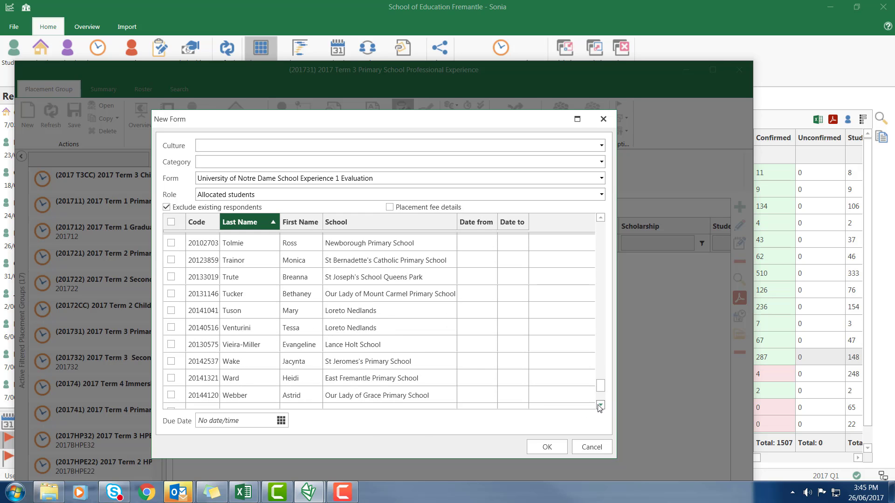
{"action": "left_click", "coordinate": [601, 405]}
{"action": "left_click", "coordinate": [600, 405]}
{"action": "left_click", "coordinate": [600, 405]}
{"action": "left_click", "coordinate": [600, 405]}
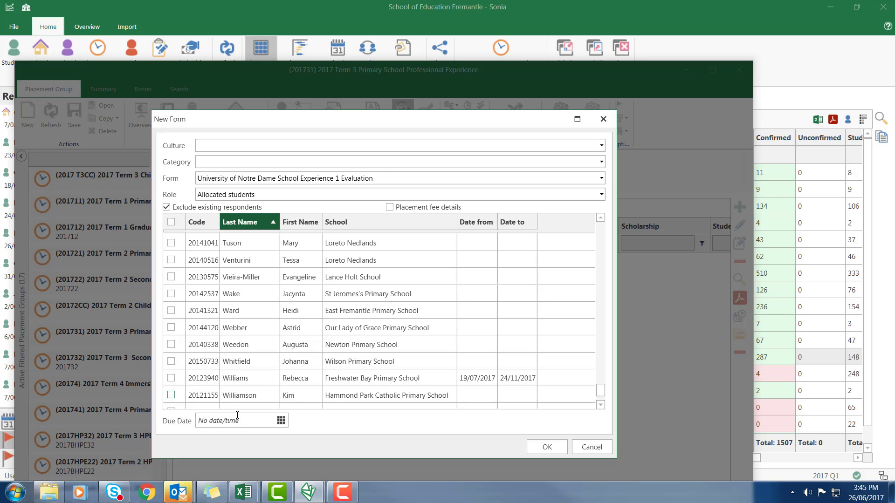
{"action": "left_click", "coordinate": [171, 379]}
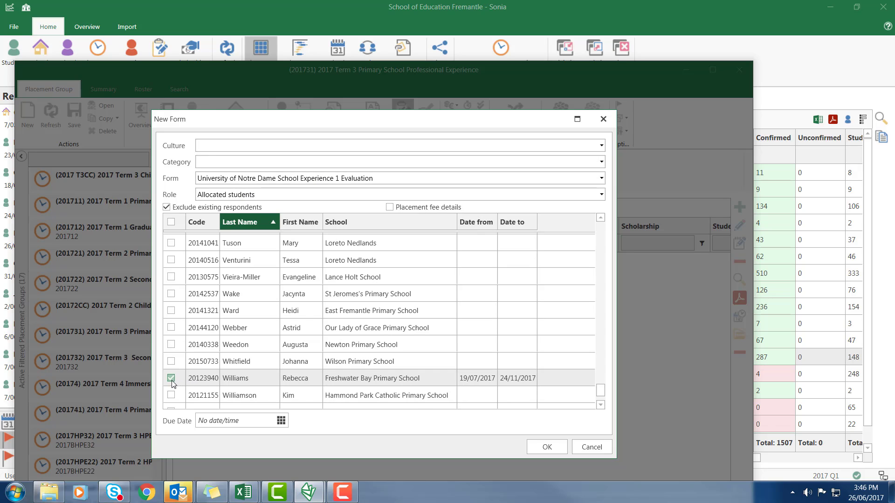
Set the due date to 22/09/2017 7:00 PM and create the School Experience 1 forms for the selected students.
{"action": "left_click", "coordinate": [282, 422]}
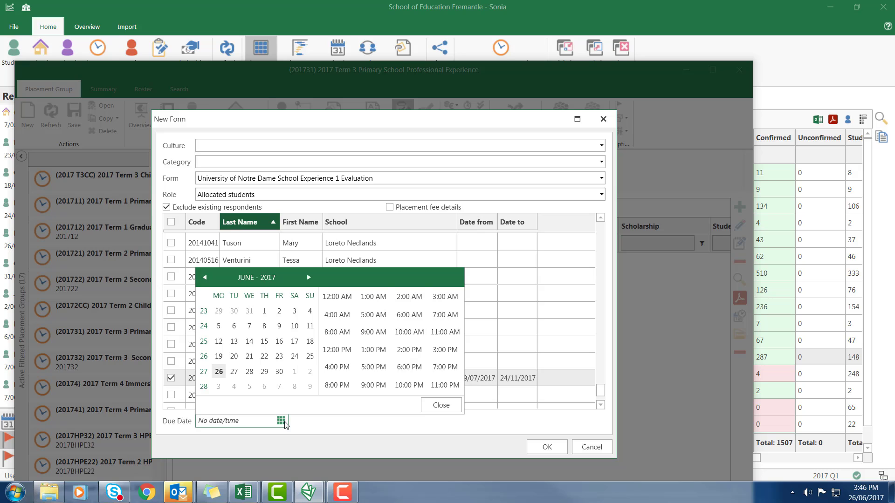
{"action": "left_click", "coordinate": [309, 278]}
{"action": "left_click", "coordinate": [309, 278]}
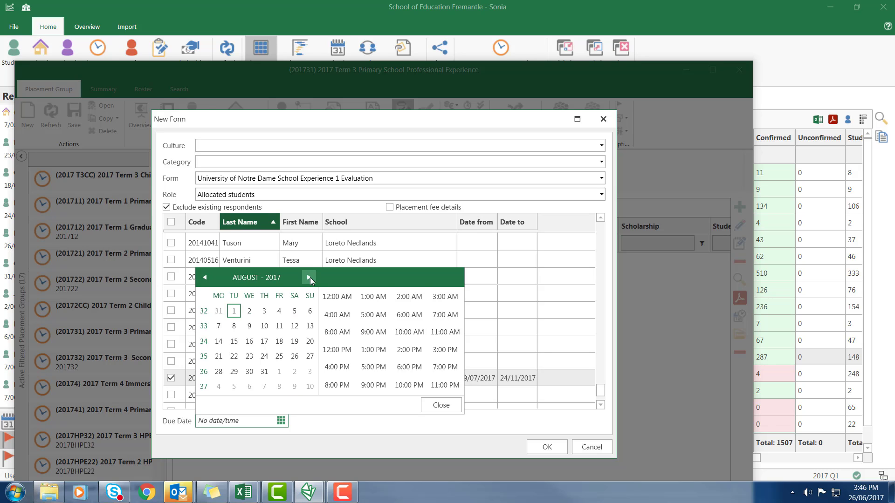
{"action": "left_click", "coordinate": [309, 277]}
{"action": "left_click", "coordinate": [279, 357]}
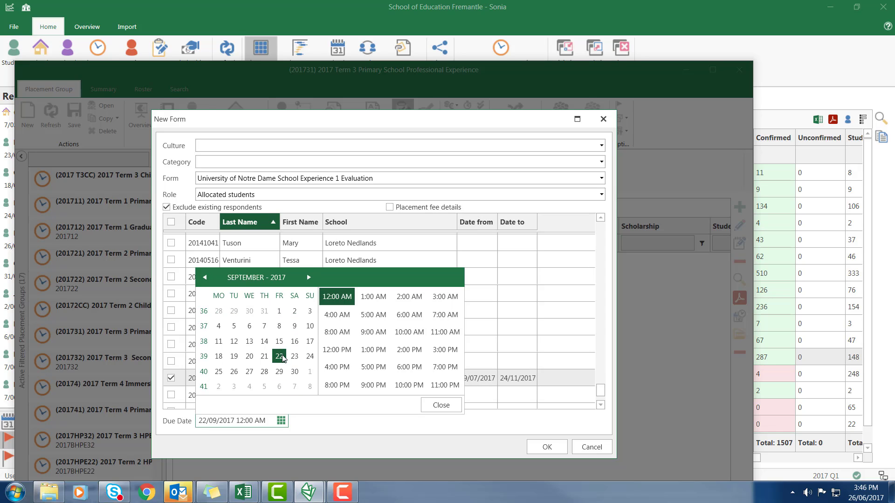
{"action": "left_click", "coordinate": [440, 370]}
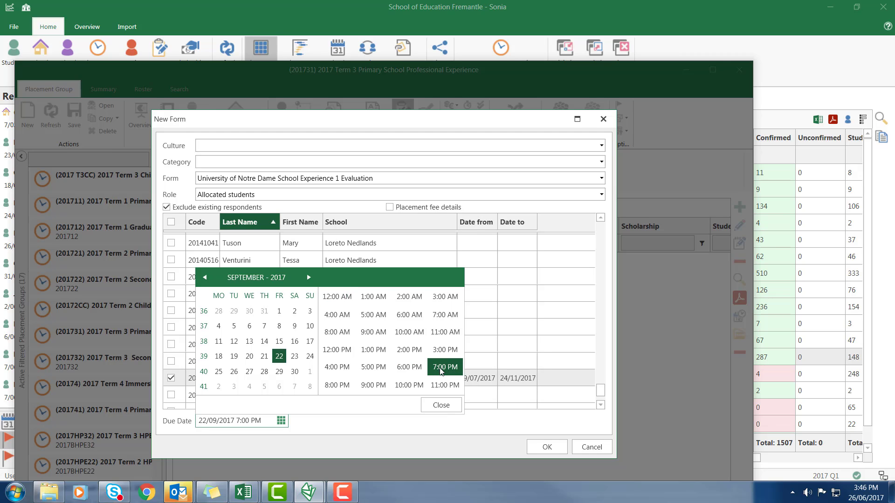
{"action": "left_click", "coordinate": [440, 405]}
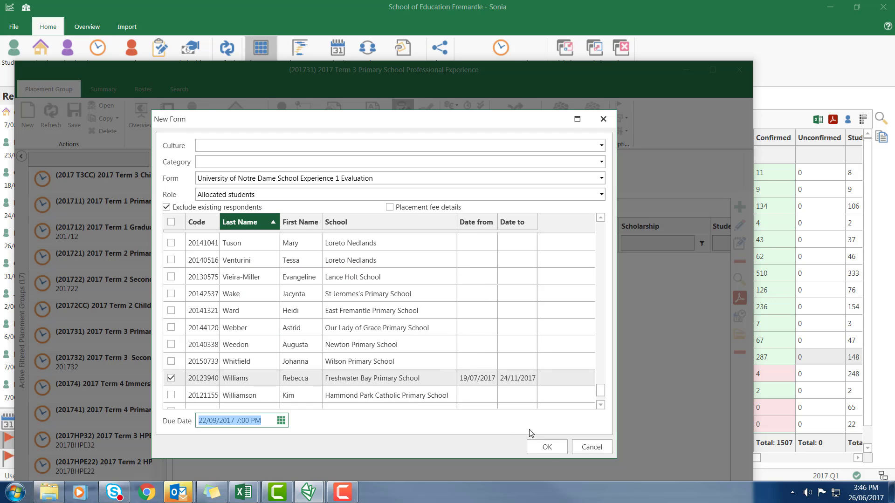
{"action": "left_click", "coordinate": [547, 447]}
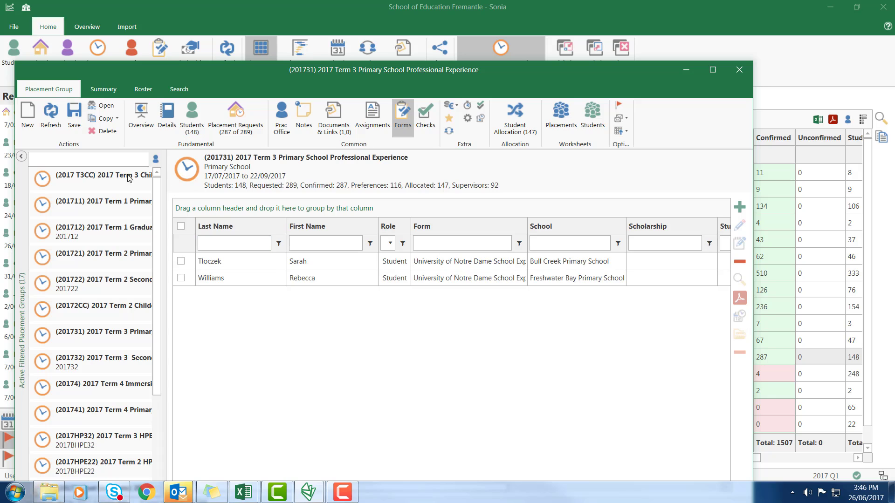
Save the placement group and widen the Form column to fit the full form names.
{"action": "left_click", "coordinate": [76, 115]}
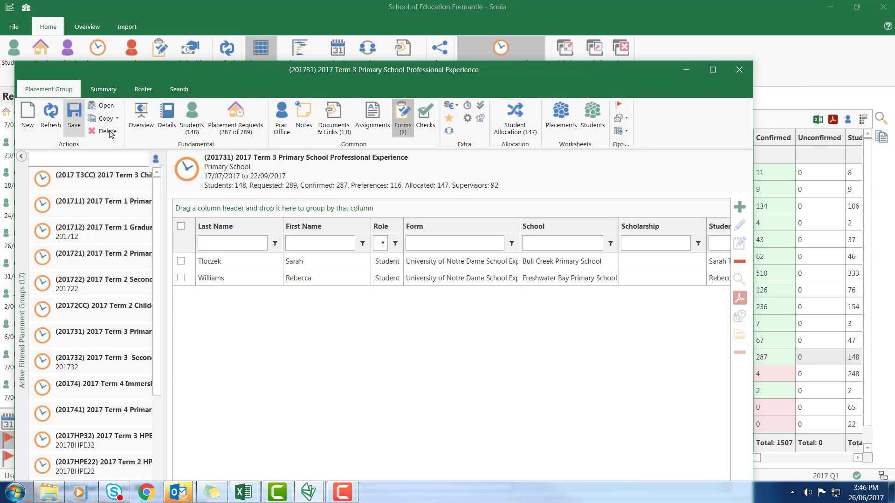
{"action": "left_click", "coordinate": [293, 279]}
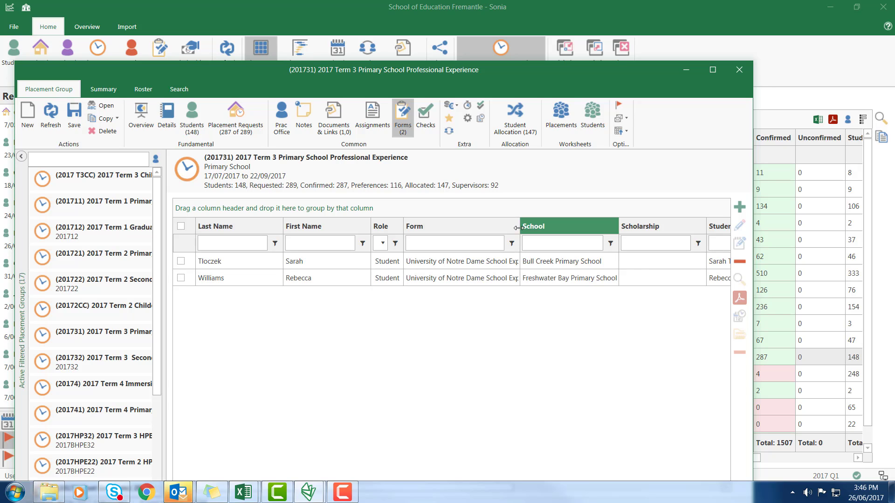
{"action": "left_click_drag", "start_coordinate": [520, 227], "coordinate": [625, 234]}
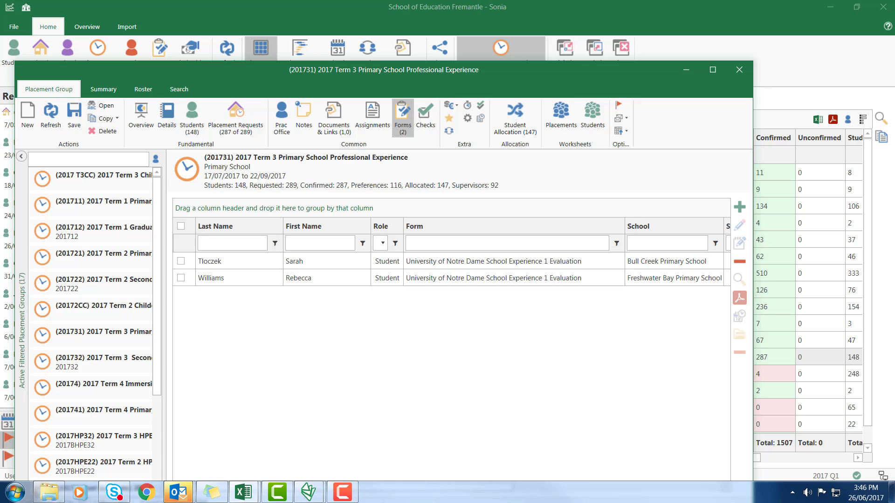
Switch to the Excel sheet, check the School Experience I: Primary rows A8 to D9, and move the window aside to return to Sonia.
{"action": "left_click", "coordinate": [243, 491]}
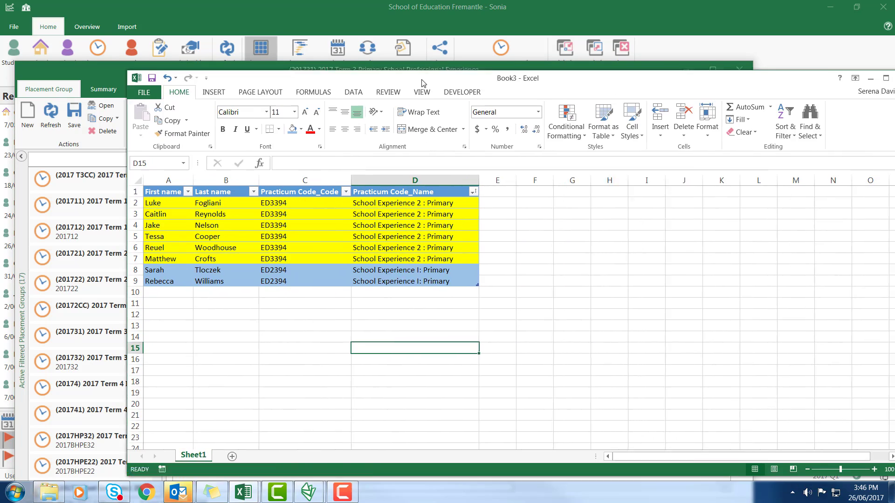
{"action": "left_click_drag", "start_coordinate": [423, 83], "coordinate": [410, 79]}
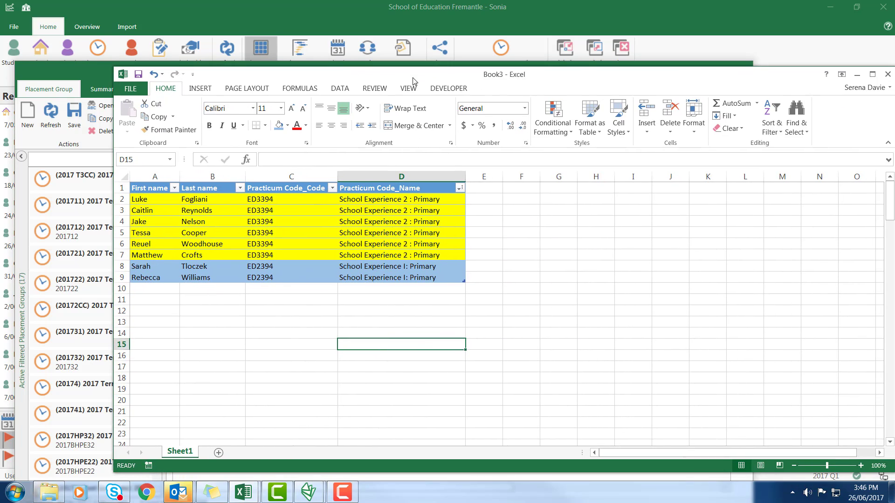
{"action": "left_click_drag", "start_coordinate": [150, 267], "coordinate": [415, 278]}
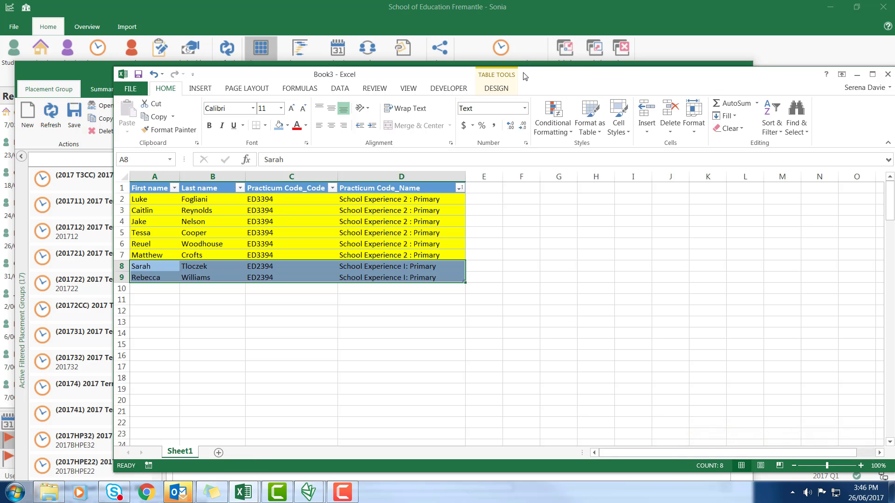
{"action": "left_click_drag", "start_coordinate": [438, 74], "coordinate": [894, 37]}
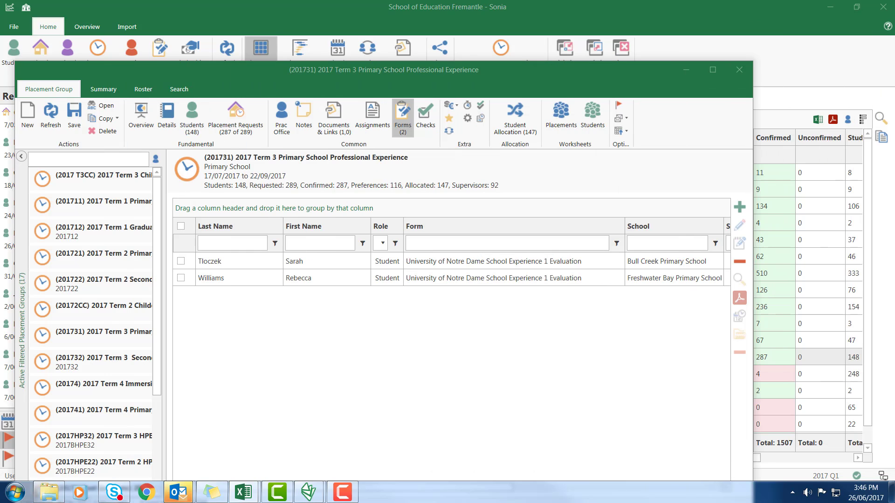
Start another new form using University of Notre Dame School Experience 2 Evaluation with the role Allocated students.
{"action": "left_click", "coordinate": [740, 207]}
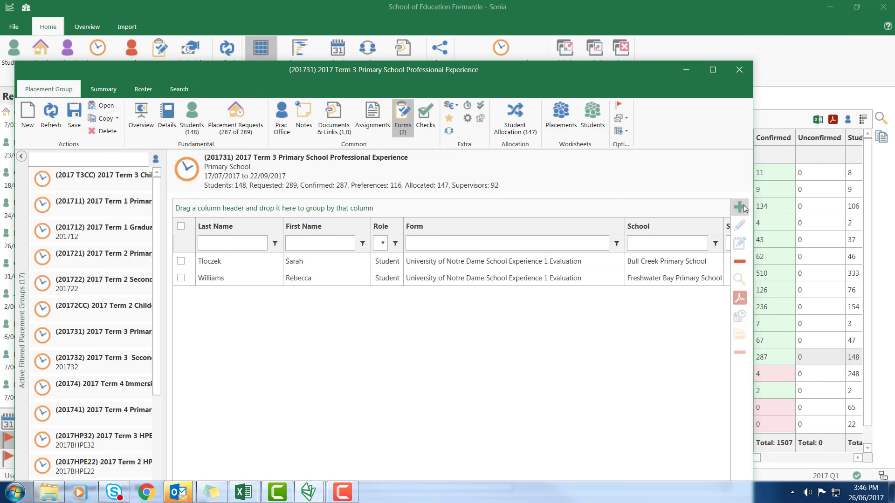
{"action": "left_click", "coordinate": [601, 179]}
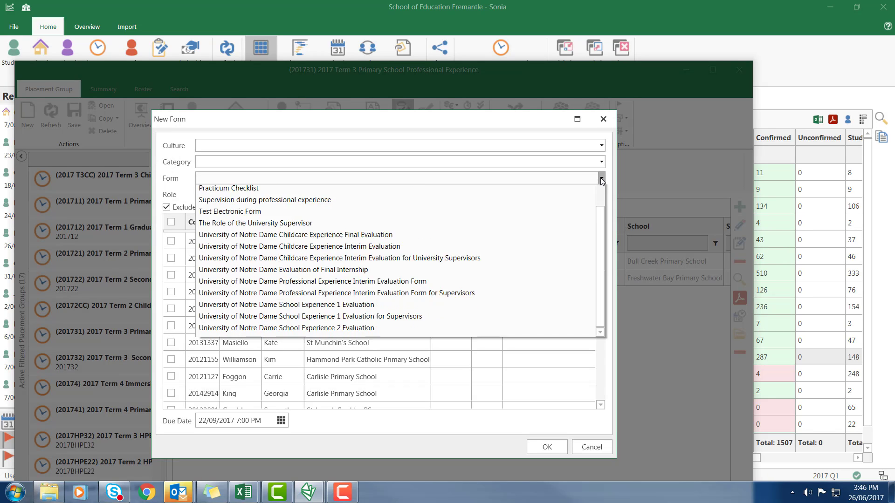
{"action": "left_click", "coordinate": [367, 343]}
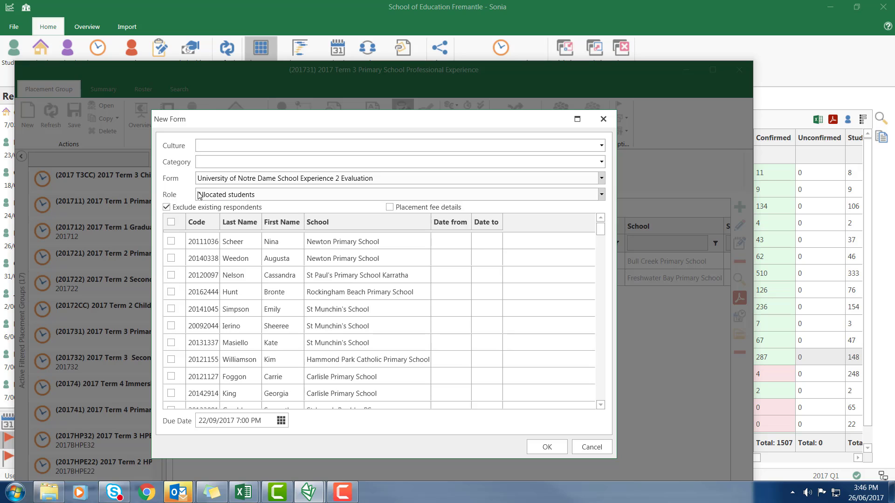
Sort the students by last name and select the Wilson and Bull Creek Primary School students listed in sheet rows 5 and 7.
{"action": "left_click", "coordinate": [241, 226]}
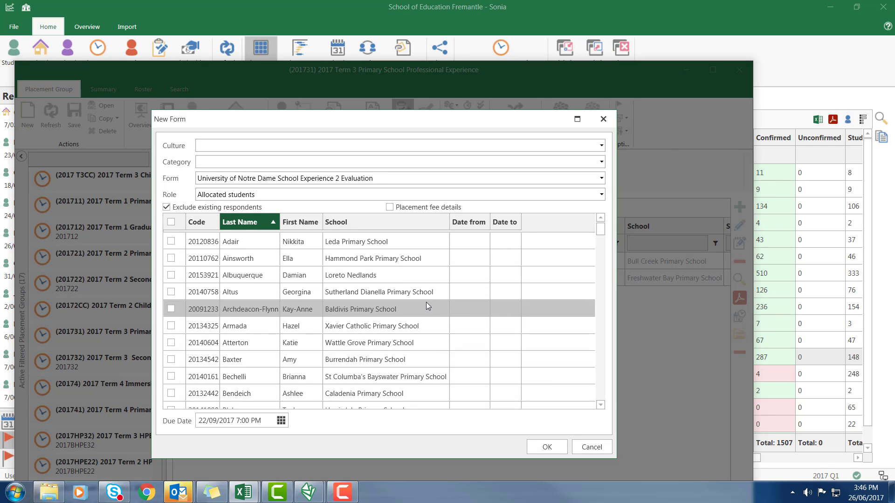
{"action": "left_click", "coordinate": [601, 405]}
{"action": "left_click_drag", "start_coordinate": [601, 406], "coordinate": [601, 406]}
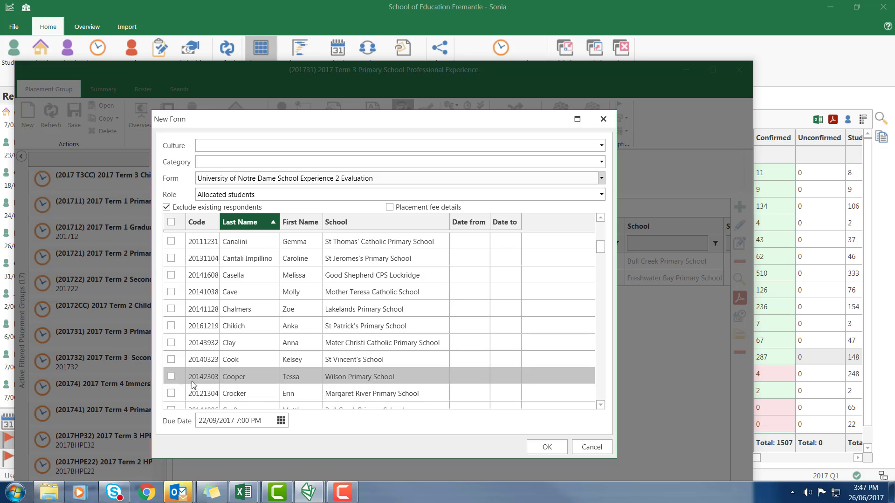
{"action": "left_click", "coordinate": [171, 377]}
{"action": "left_click_drag", "start_coordinate": [601, 406], "coordinate": [602, 409]}
{"action": "left_click", "coordinate": [171, 359]}
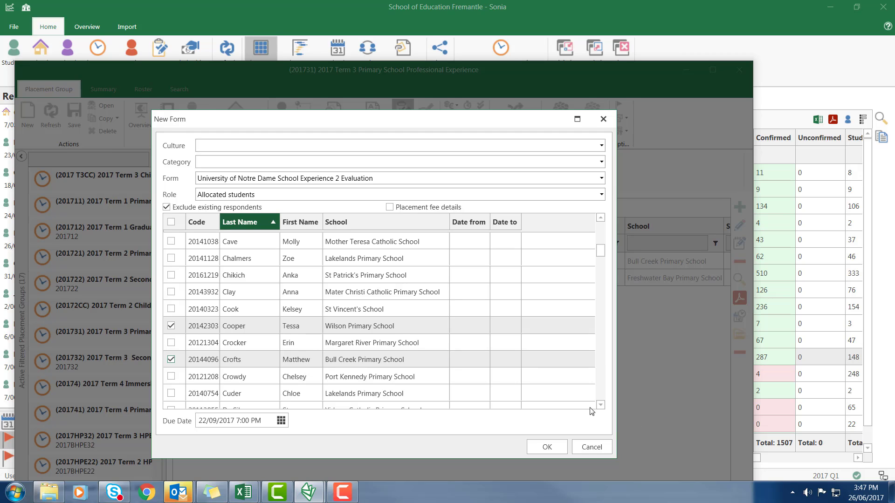
Select the Newman College (Lavalla Campus) and Fremantle Primary School students listed in rows 2 and 4 of the sheet.
{"action": "left_click_drag", "start_coordinate": [601, 406], "coordinate": [601, 409]}
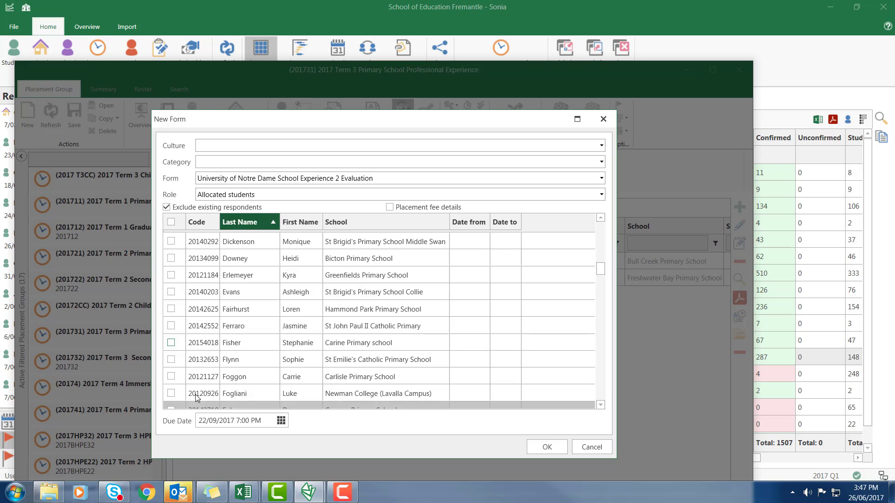
{"action": "left_click", "coordinate": [172, 393]}
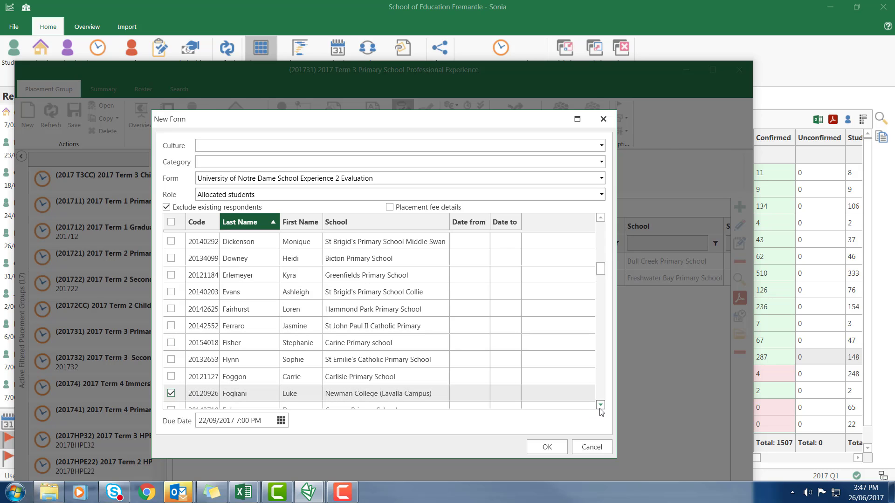
{"action": "left_click_drag", "start_coordinate": [602, 409], "coordinate": [601, 409]}
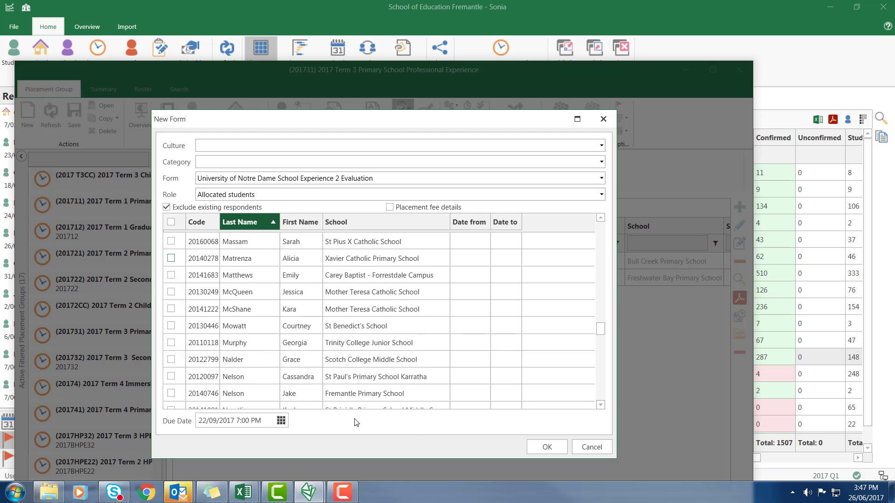
{"action": "left_click", "coordinate": [171, 393]}
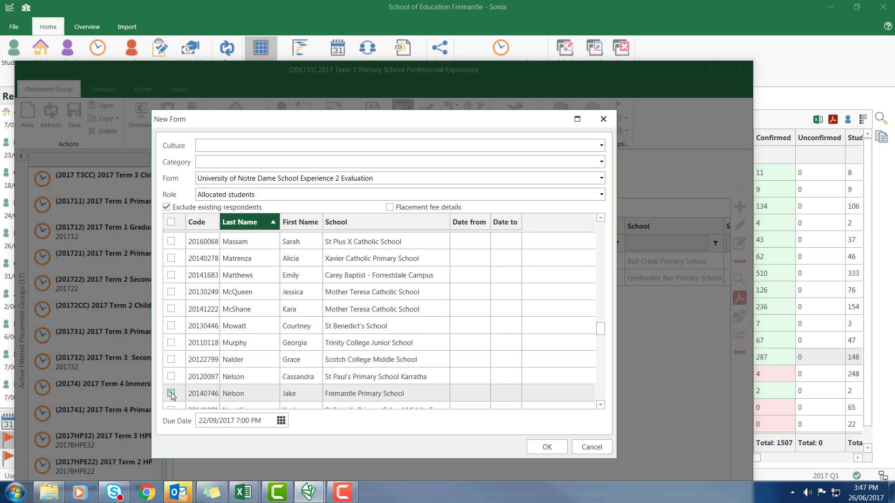
{"action": "left_click", "coordinate": [171, 393]}
Add the Attadale Primary School student to the students selected for the School Experience 2 Evaluation form.
{"action": "left_click", "coordinate": [601, 405]}
{"action": "left_click", "coordinate": [601, 405]}
{"action": "left_click", "coordinate": [600, 405]}
{"action": "left_click", "coordinate": [601, 405]}
{"action": "left_click", "coordinate": [601, 405]}
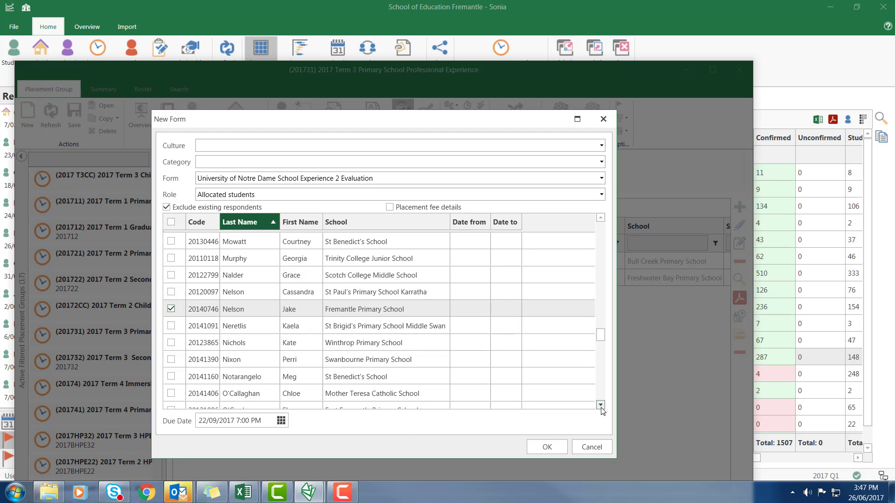
{"action": "left_click_drag", "start_coordinate": [600, 405], "coordinate": [601, 405]}
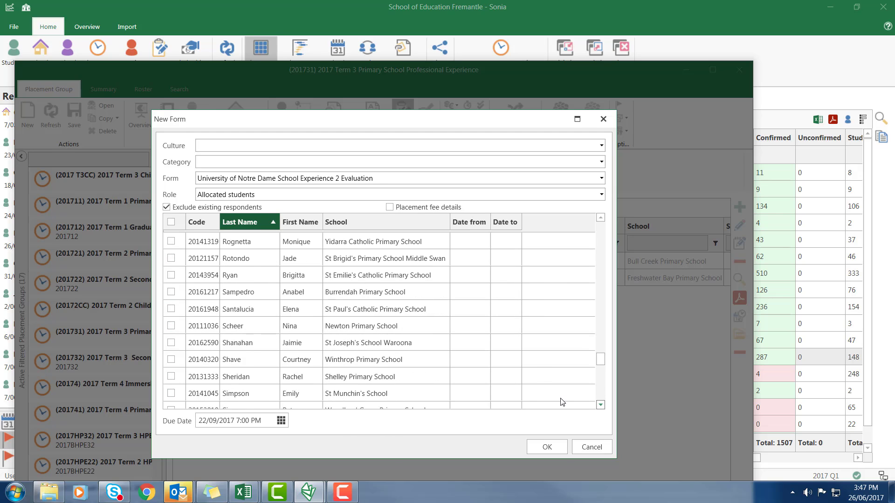
{"action": "left_click", "coordinate": [600, 218]}
{"action": "left_click", "coordinate": [601, 218]}
{"action": "left_click", "coordinate": [601, 219]}
{"action": "left_click", "coordinate": [600, 219]}
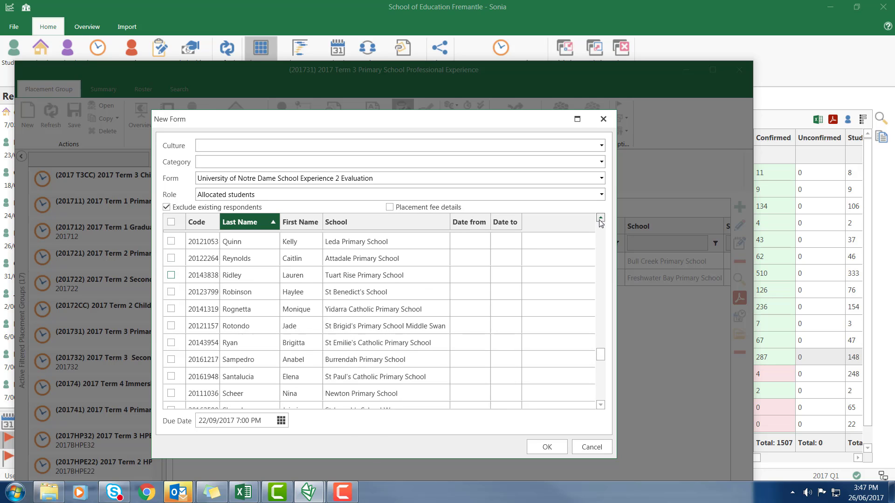
{"action": "left_click", "coordinate": [170, 259]}
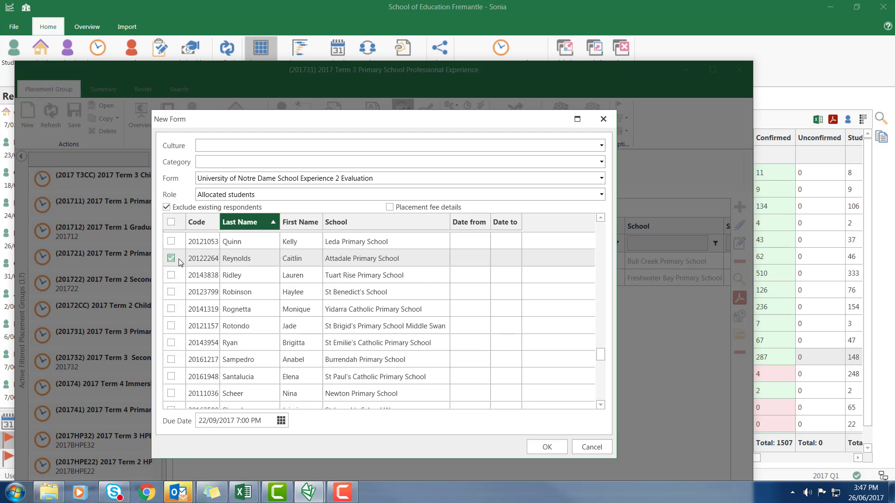
Select the Carine Primary school student near the end of the list, and save the School Experience 2 forms to the placement group.
{"action": "left_click", "coordinate": [600, 405]}
{"action": "left_click", "coordinate": [601, 405]}
{"action": "left_click", "coordinate": [600, 405]}
{"action": "left_click", "coordinate": [601, 407]}
{"action": "left_click", "coordinate": [600, 406]}
{"action": "left_click", "coordinate": [600, 406]}
{"action": "left_click", "coordinate": [600, 406]}
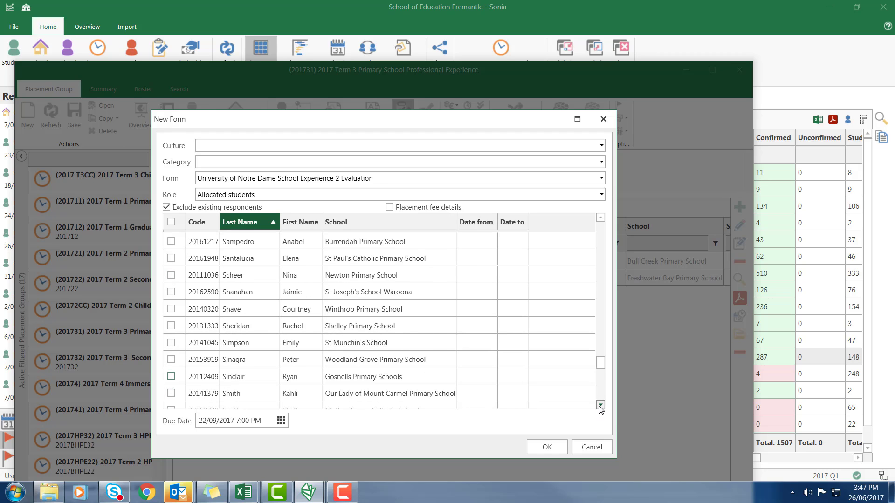
{"action": "left_click", "coordinate": [600, 406]}
{"action": "left_click", "coordinate": [601, 405]}
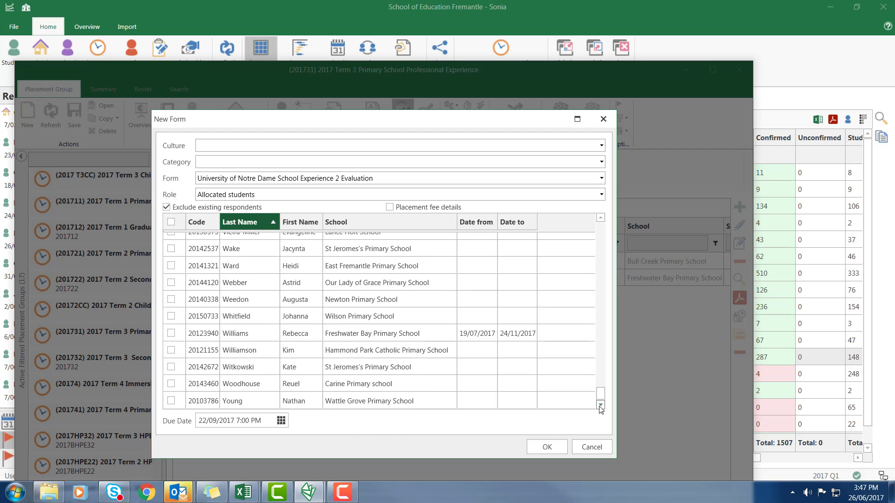
{"action": "left_click", "coordinate": [171, 383]}
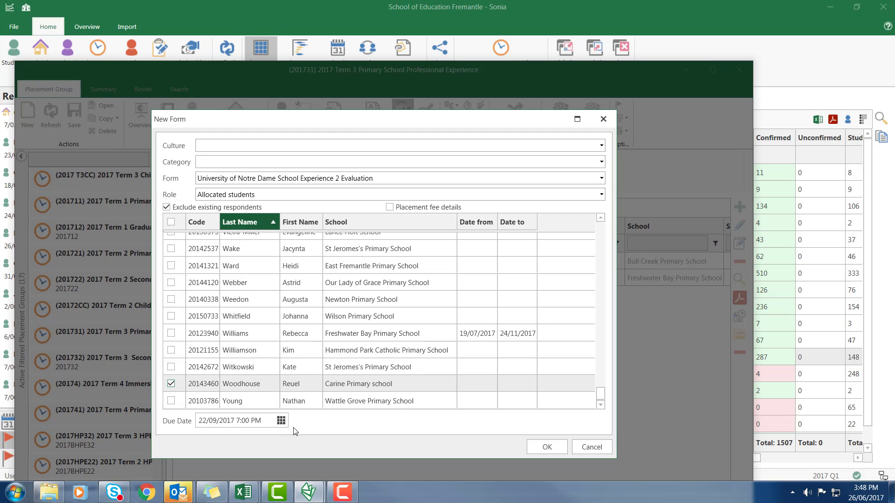
{"action": "left_click", "coordinate": [547, 447]}
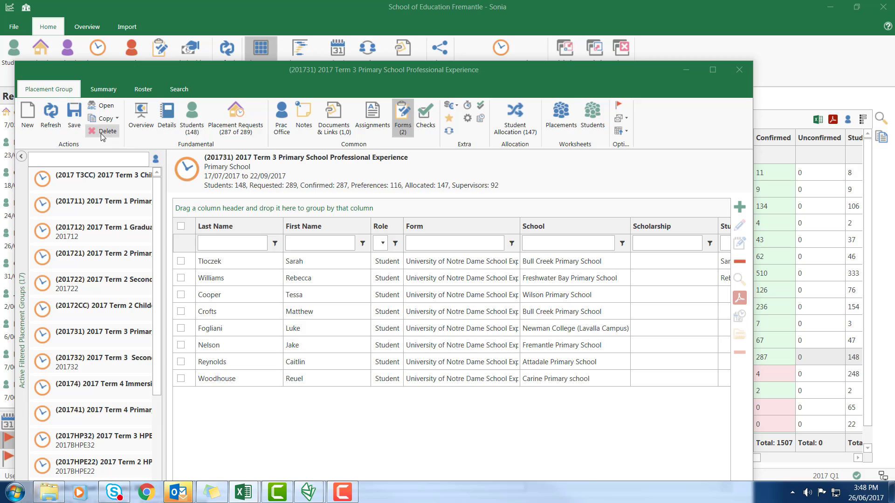
{"action": "left_click", "coordinate": [74, 120]}
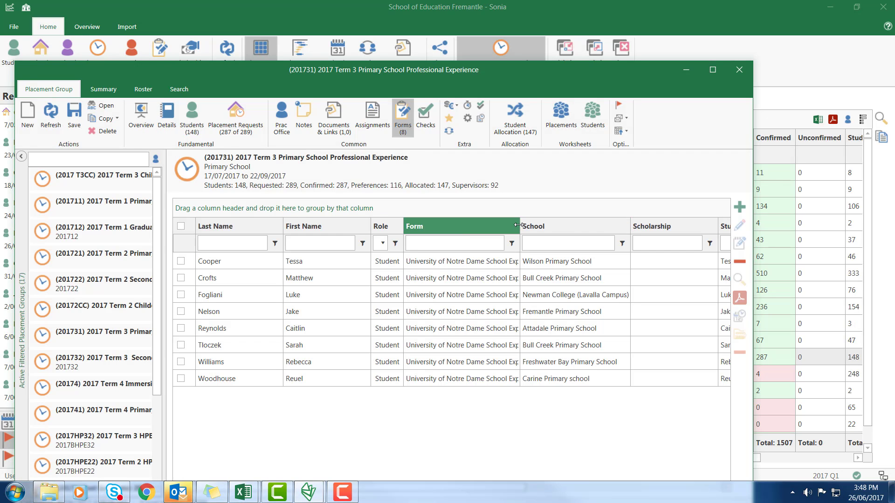
Widen the Form column to show the full form names and check the School Experience 1 Evaluation rows.
{"action": "left_click_drag", "start_coordinate": [518, 225], "coordinate": [611, 227]}
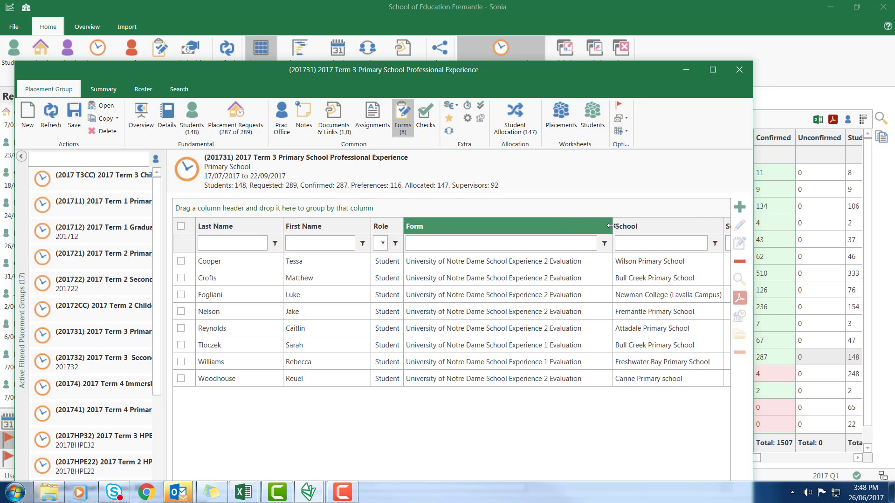
{"action": "left_click", "coordinate": [559, 346]}
{"action": "left_click", "coordinate": [559, 363]}
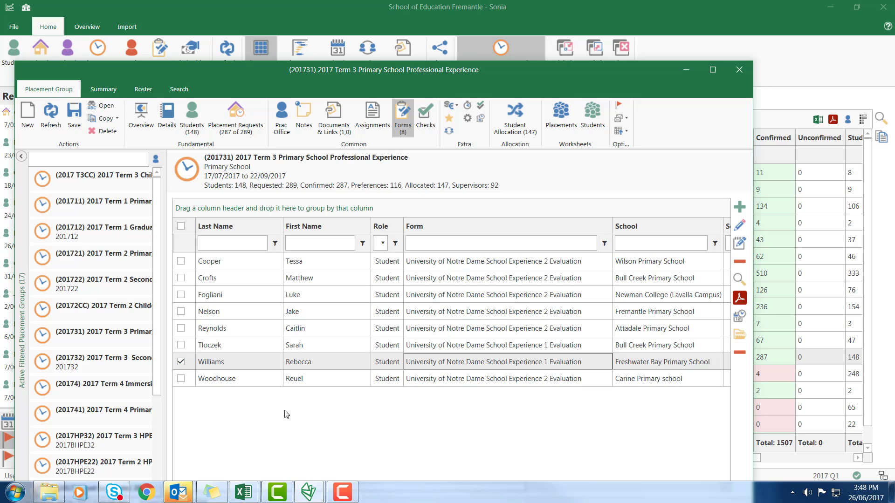
{"action": "left_click", "coordinate": [181, 361]}
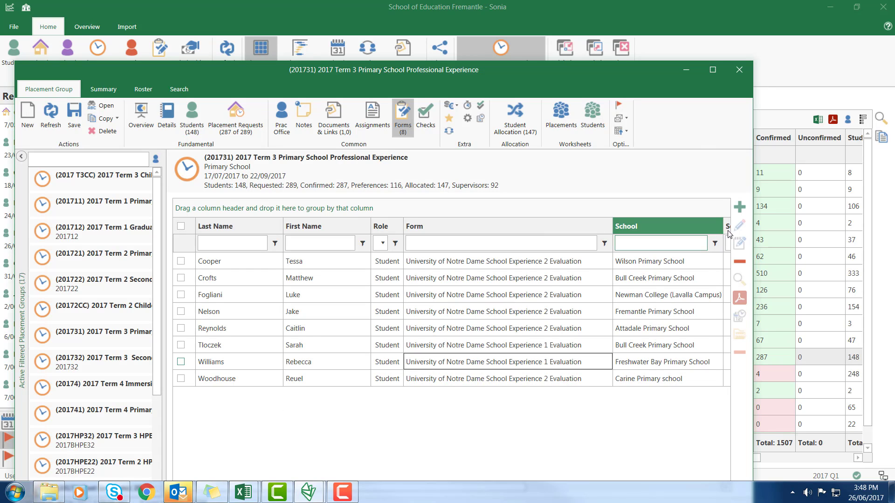
Start a new University of Notre Dame Evaluation of Final Internship form with all allocated students selected and sorted by last name.
{"action": "left_click", "coordinate": [740, 207]}
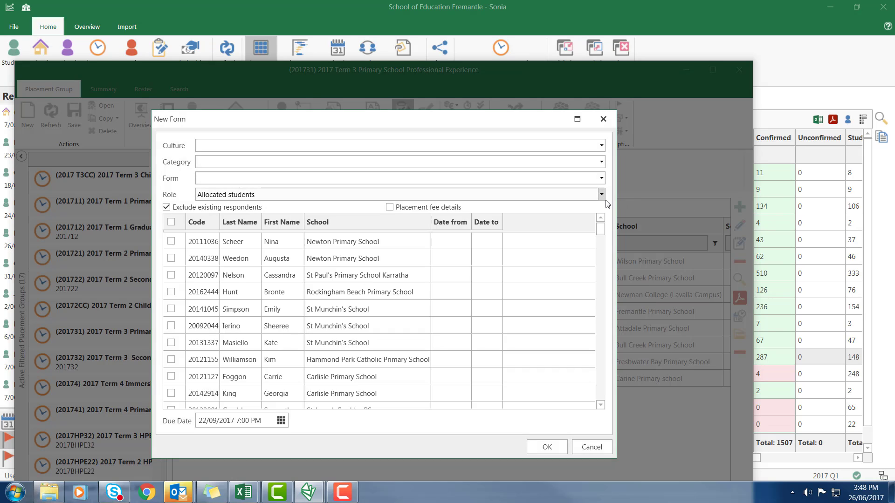
{"action": "left_click", "coordinate": [602, 178]}
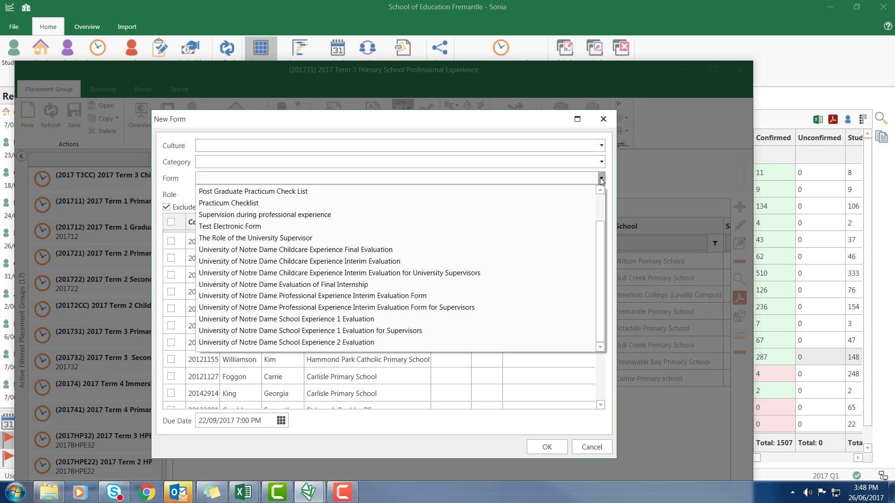
{"action": "left_click", "coordinate": [335, 285]}
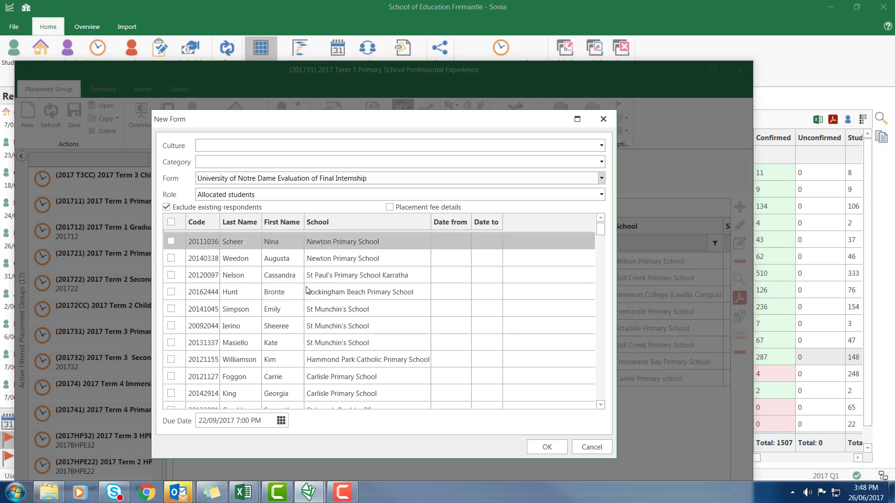
{"action": "left_click", "coordinate": [171, 222]}
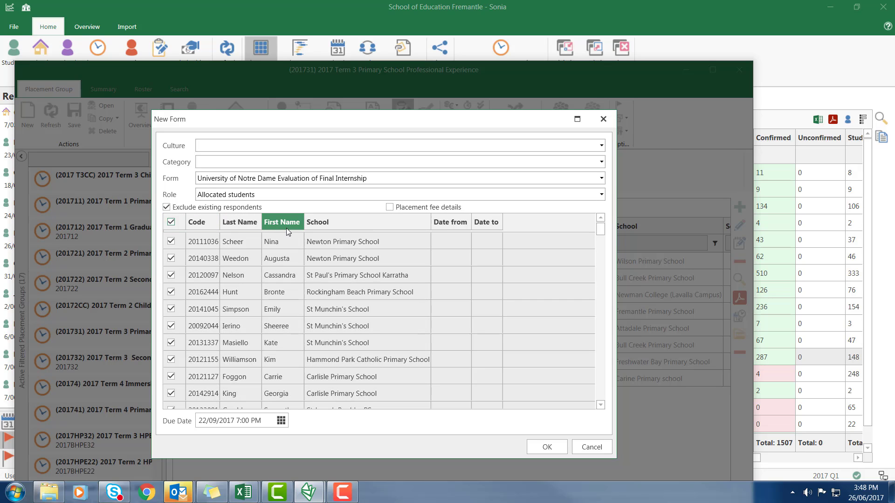
{"action": "left_click", "coordinate": [242, 223]}
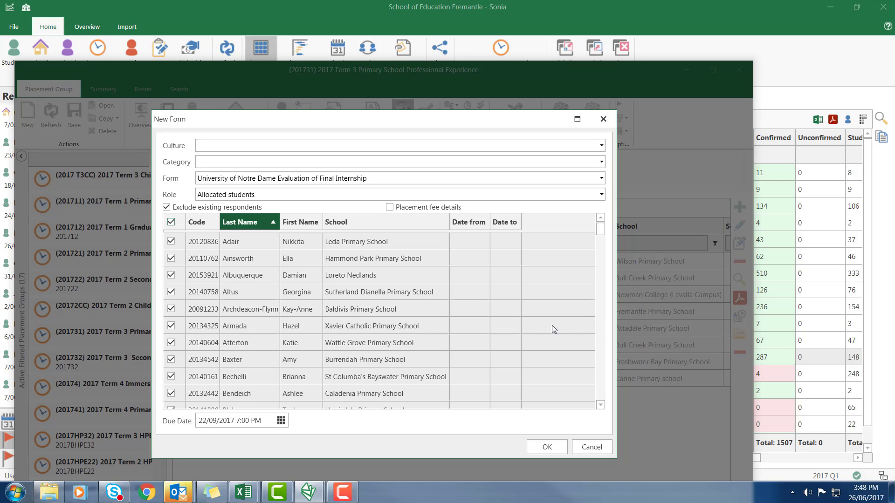
Deselect the Wilson and Bull Creek Primary School students who already have School Experience 2 forms.
{"action": "left_click", "coordinate": [601, 406]}
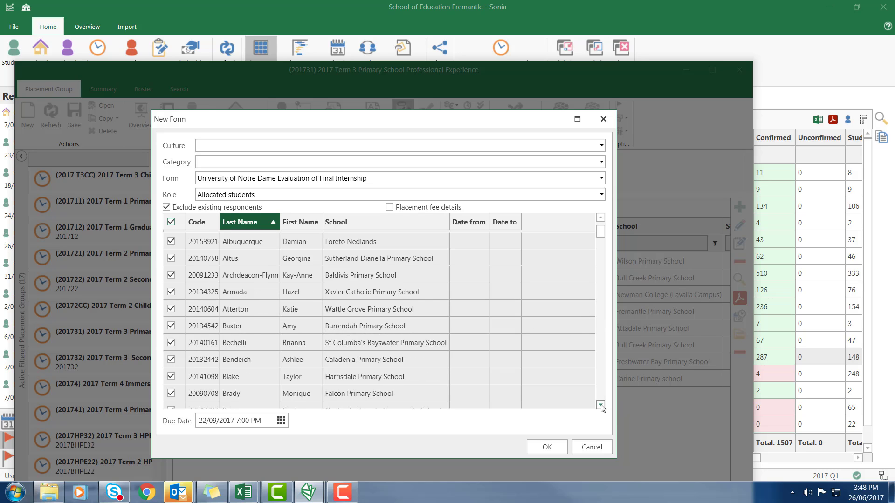
{"action": "left_click", "coordinate": [601, 406]}
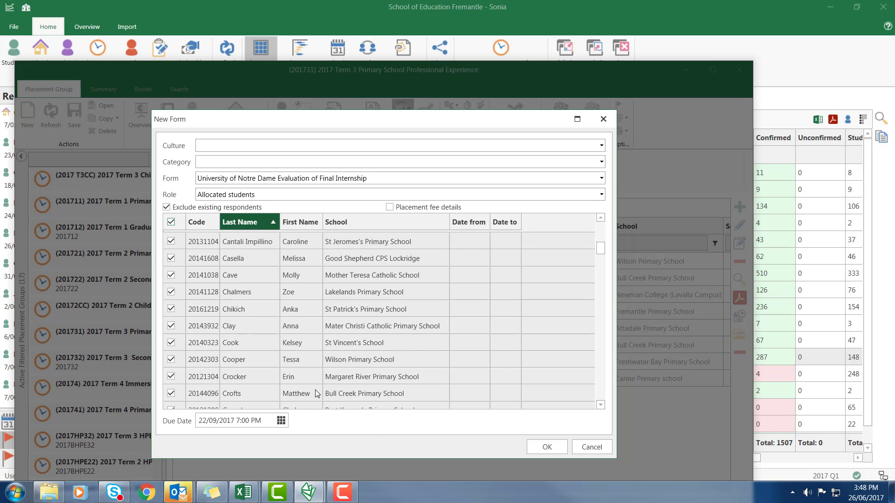
{"action": "left_click", "coordinate": [171, 360]}
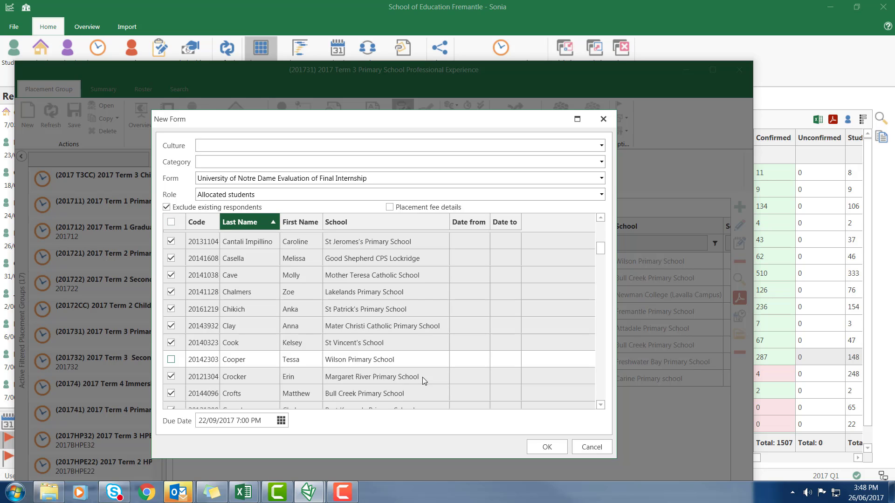
{"action": "left_click", "coordinate": [601, 405]}
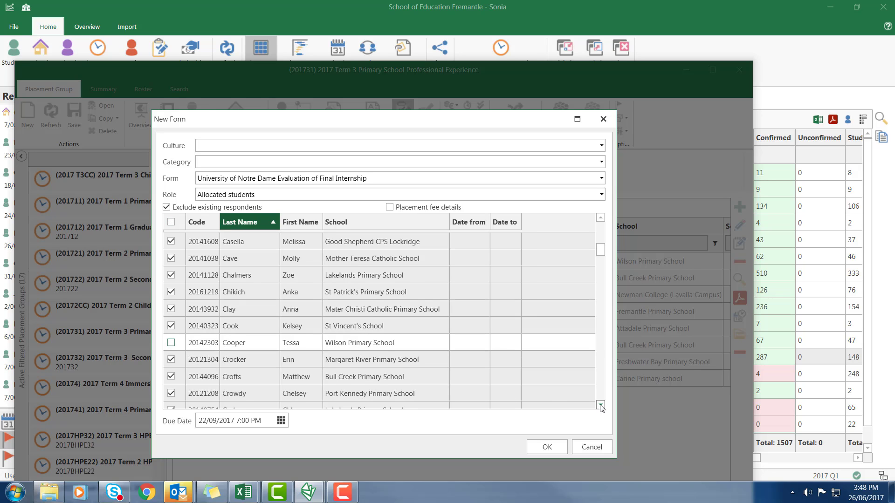
{"action": "left_click", "coordinate": [600, 406]}
{"action": "left_click", "coordinate": [171, 360]}
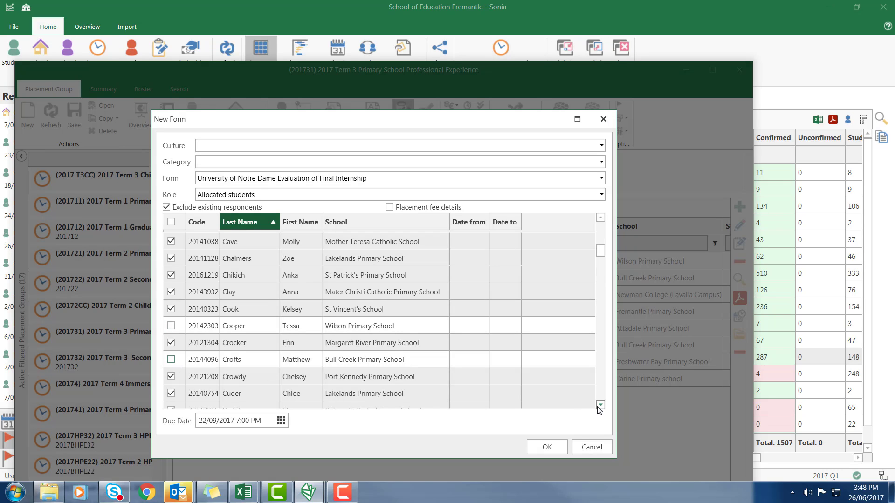
Deselect the Newman College (Lavalla Campus) student who already has a School Experience 2 form.
{"action": "left_click", "coordinate": [600, 407]}
{"action": "left_click", "coordinate": [600, 407]}
{"action": "left_click", "coordinate": [600, 407]}
{"action": "left_click", "coordinate": [600, 406]}
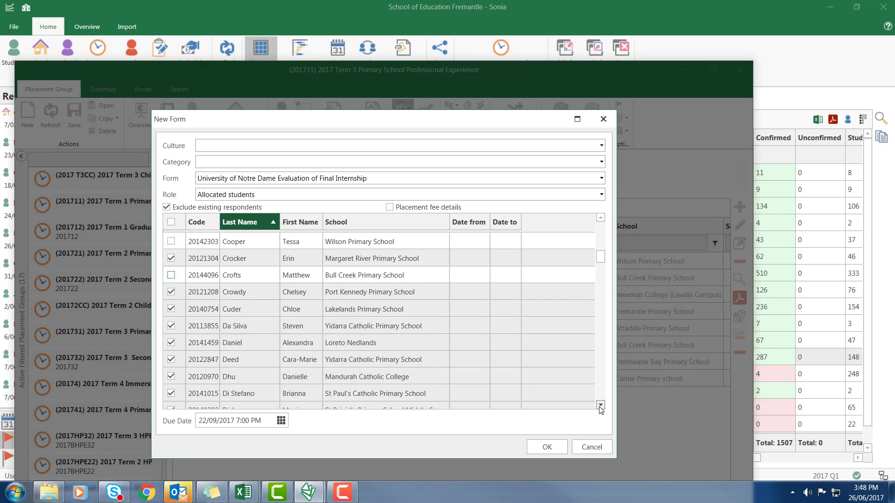
{"action": "left_click", "coordinate": [600, 406]}
{"action": "left_click", "coordinate": [601, 406]}
{"action": "left_click", "coordinate": [601, 407]}
{"action": "left_click", "coordinate": [600, 406]}
{"action": "left_click", "coordinate": [600, 406]}
{"action": "left_click", "coordinate": [600, 406]}
{"action": "left_click", "coordinate": [600, 406]}
{"action": "left_click", "coordinate": [601, 407]}
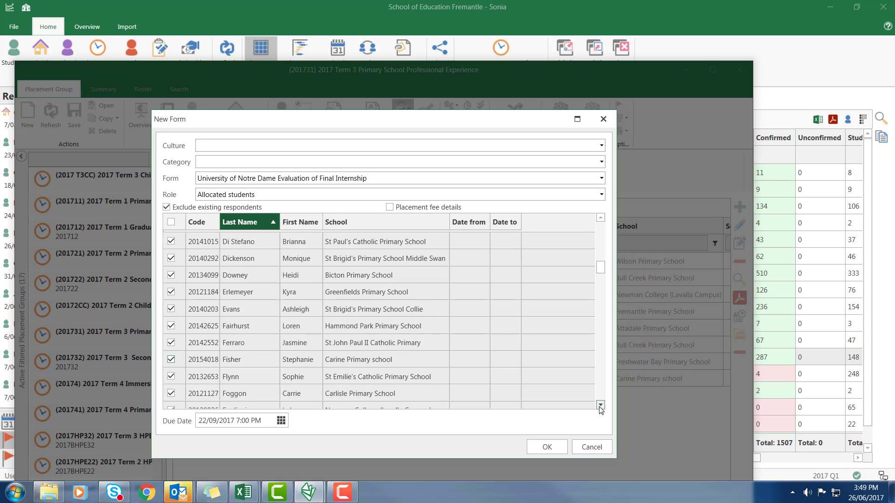
{"action": "left_click", "coordinate": [601, 406]}
{"action": "left_click", "coordinate": [601, 406]}
{"action": "left_click", "coordinate": [172, 377]}
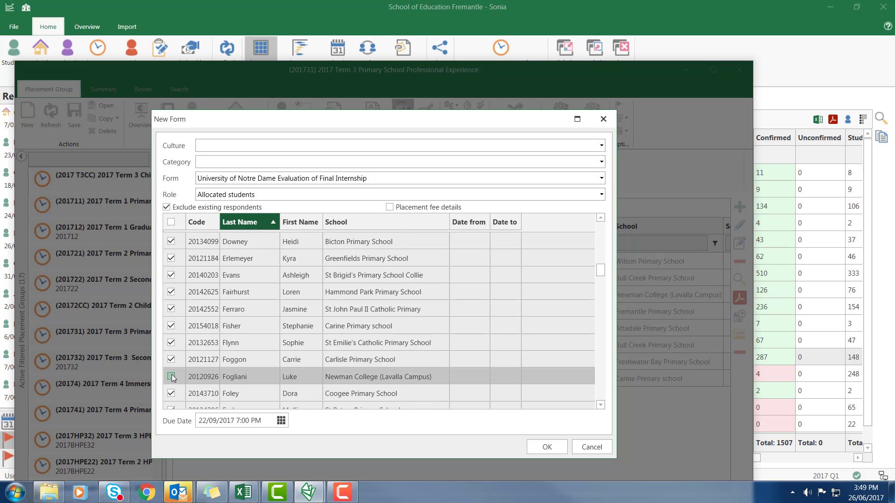
Deselect the Fremantle Primary School and Attadale Primary School students who already have School Experience 2 forms.
{"action": "left_click", "coordinate": [600, 405]}
{"action": "left_click_drag", "start_coordinate": [601, 406], "coordinate": [601, 405]}
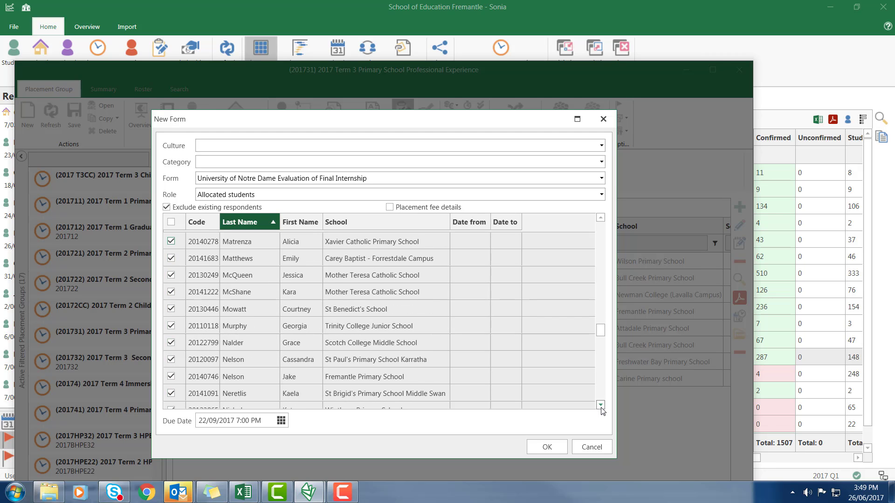
{"action": "left_click", "coordinate": [171, 376]}
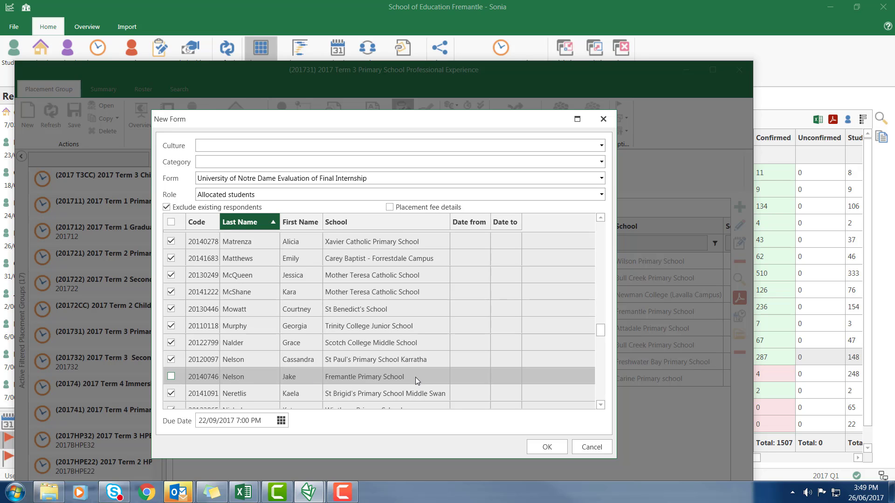
{"action": "left_click", "coordinate": [601, 406]}
{"action": "left_click", "coordinate": [601, 405]}
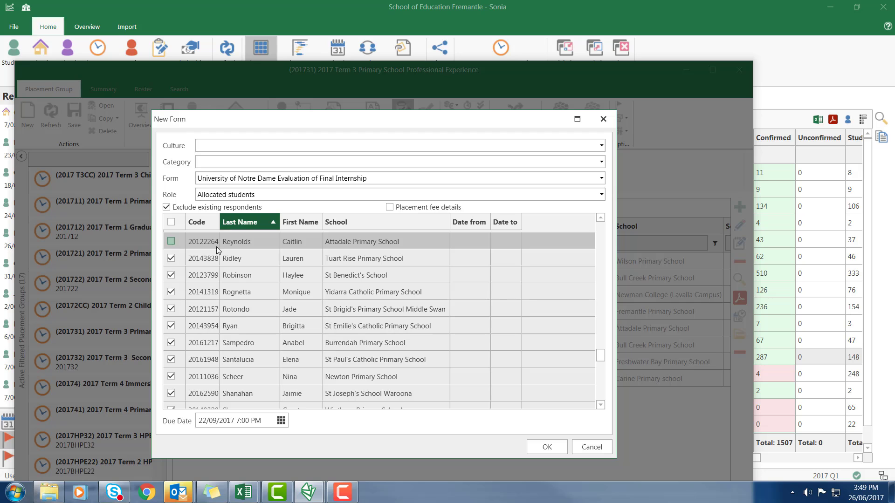
Deselect the Freshwater Bay Primary School student dated 19/07/2017 to 24/11/2017 and the Carine Primary school student near the list's end.
{"action": "left_click", "coordinate": [601, 406]}
{"action": "left_click_drag", "start_coordinate": [601, 406], "coordinate": [601, 406]}
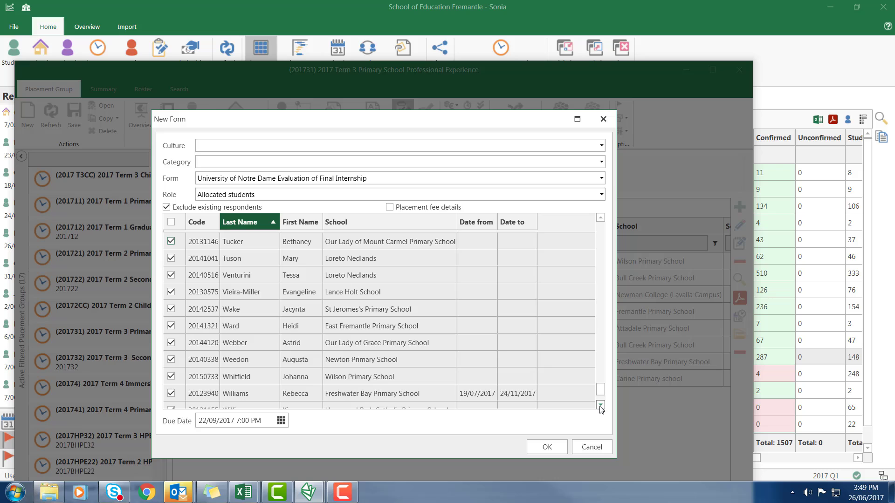
{"action": "left_click", "coordinate": [172, 393]}
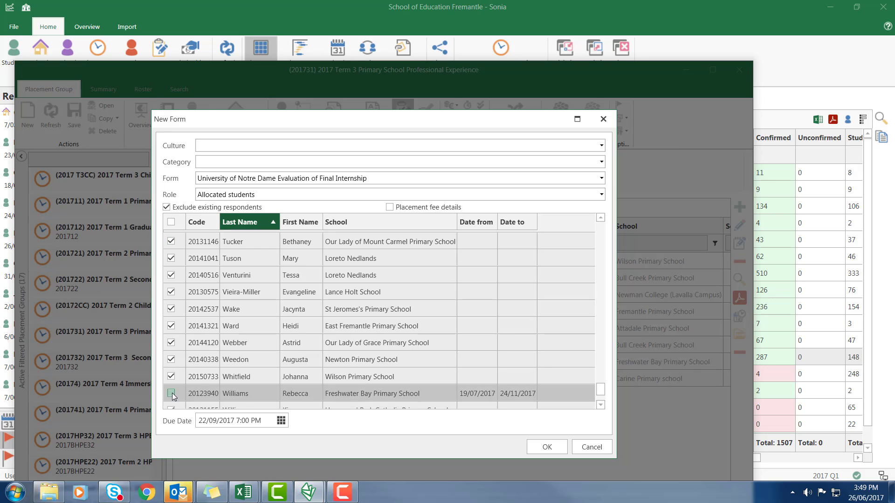
{"action": "left_click", "coordinate": [601, 406]}
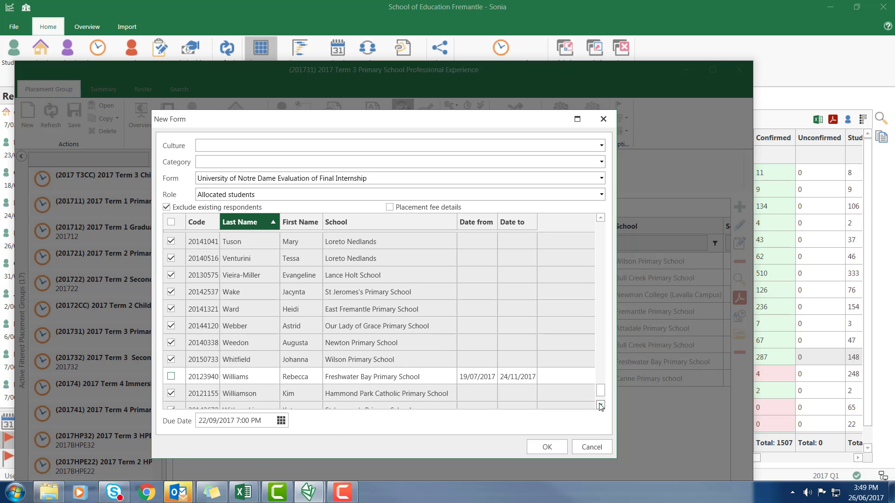
{"action": "left_click", "coordinate": [601, 405]}
{"action": "left_click", "coordinate": [601, 406]}
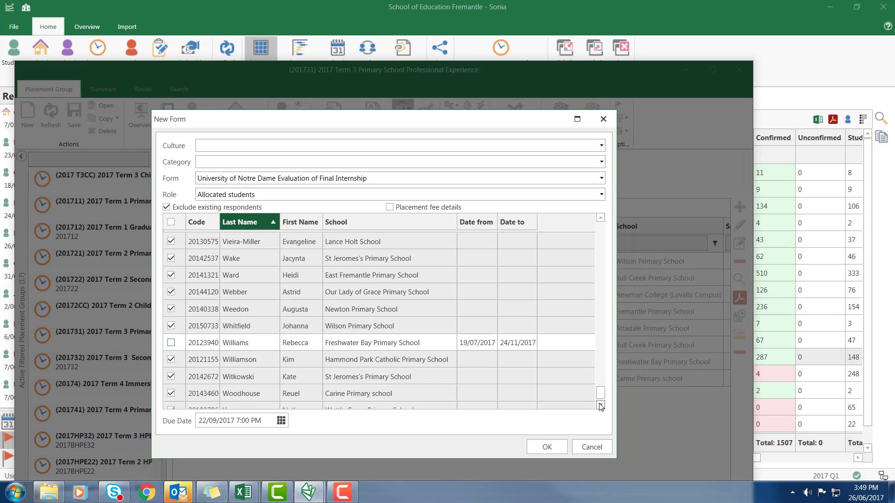
{"action": "left_click", "coordinate": [171, 394]}
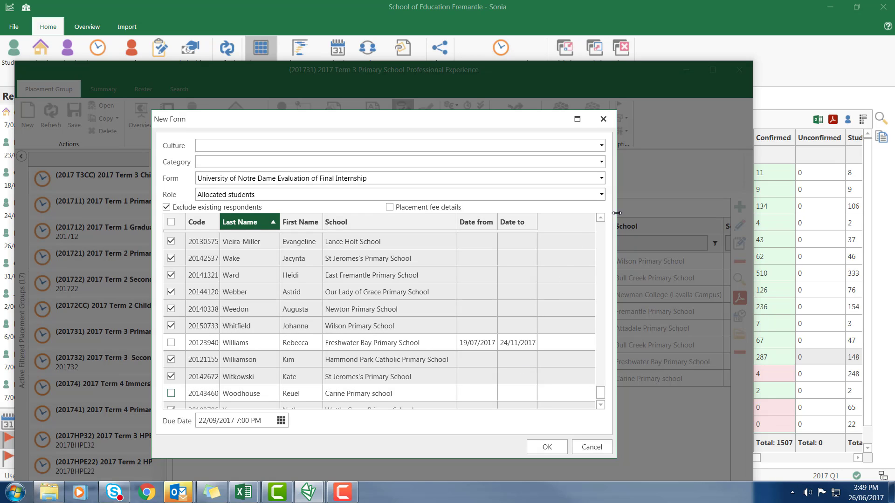
Deselect the Bull Creek Primary School student among the T surnames and add the Evaluation of Final Internship form for the remaining selected students.
{"action": "scroll", "coordinate": [603, 225], "scroll_direction": "up", "scroll_amount": 2}
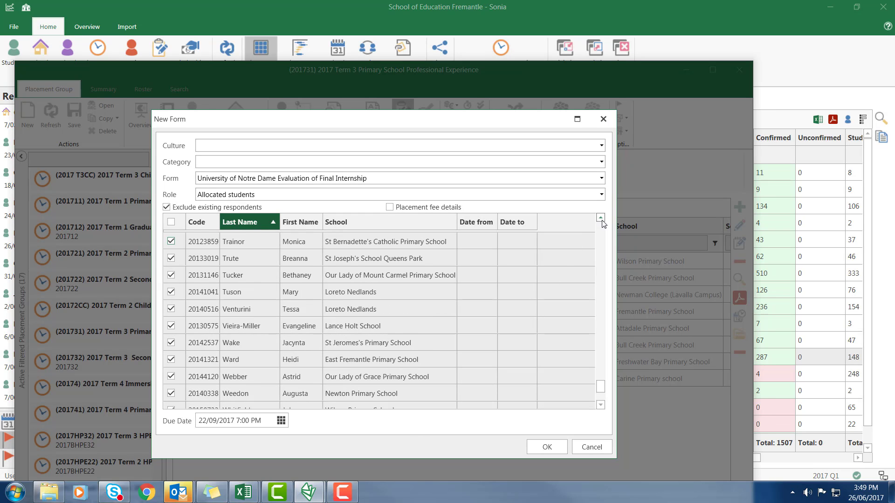
{"action": "left_click", "coordinate": [601, 218]}
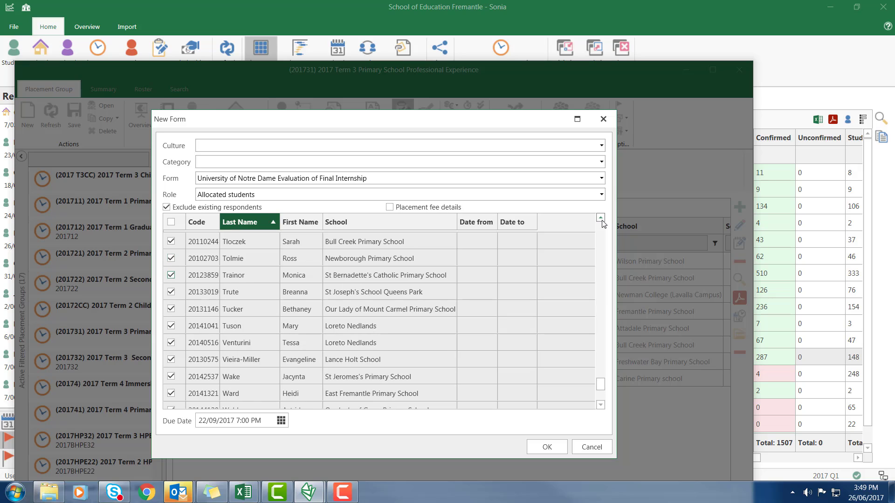
{"action": "left_click", "coordinate": [172, 241]}
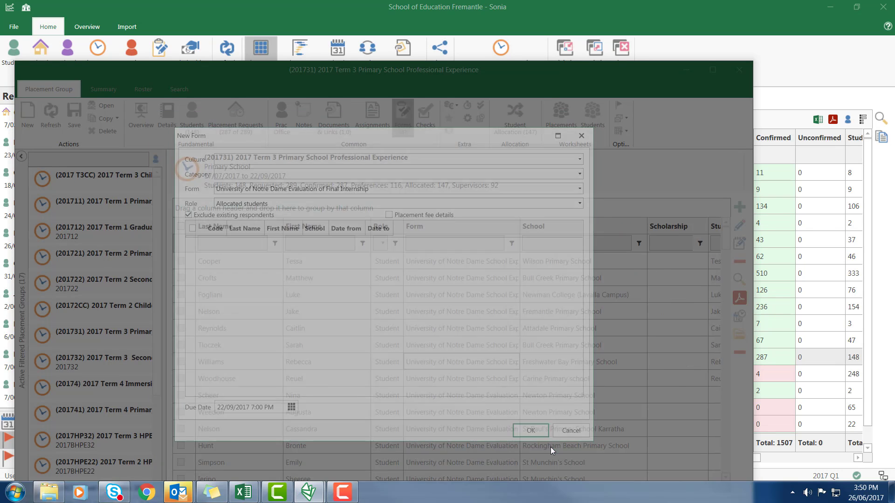
{"action": "left_click", "coordinate": [548, 447]}
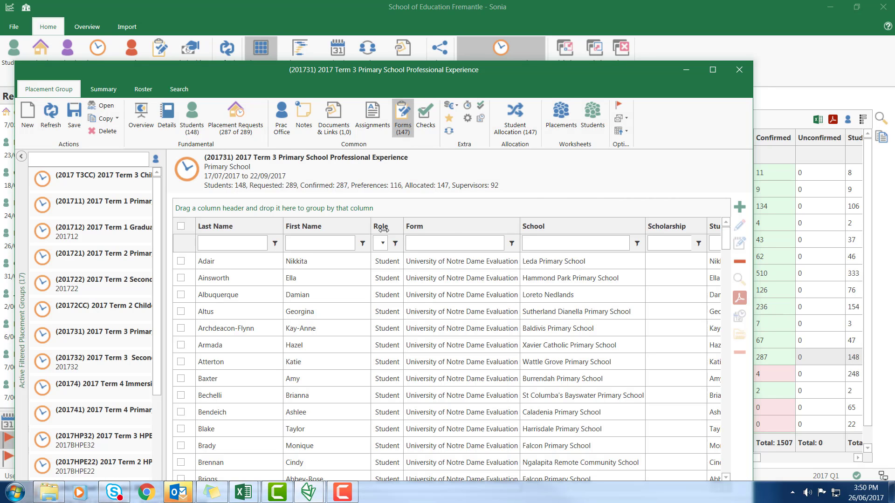
Examine the full form names in the Forms list to check which students have the Final Internship or School Experience evaluation.
{"action": "left_click_drag", "start_coordinate": [520, 227], "coordinate": [611, 226]}
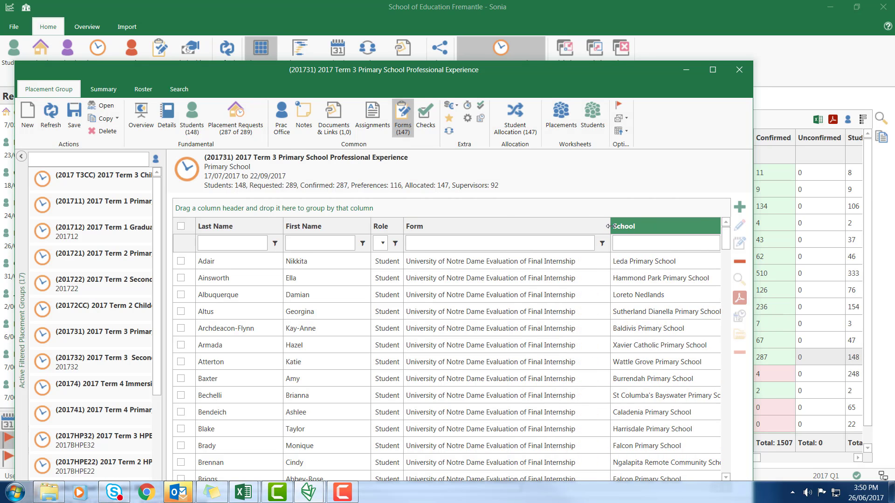
{"action": "left_click", "coordinate": [725, 478]}
{"action": "left_click", "coordinate": [726, 477]}
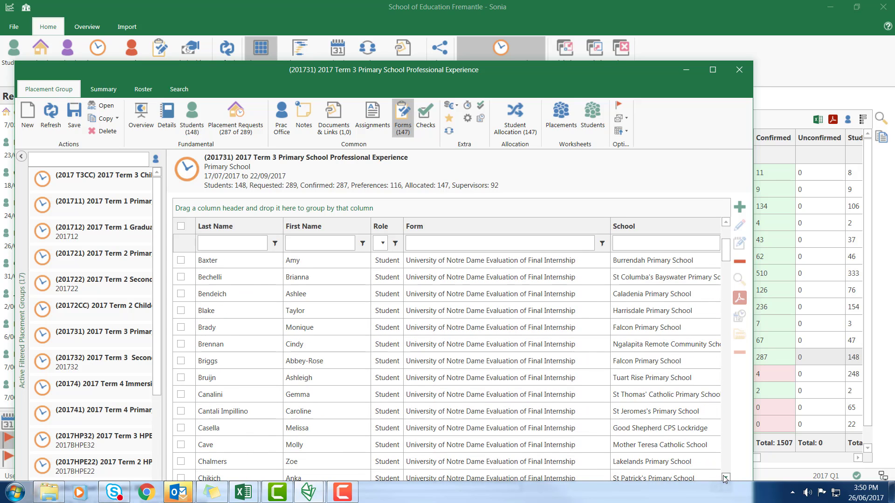
{"action": "left_click", "coordinate": [725, 478]}
{"action": "left_click", "coordinate": [726, 478]}
{"action": "left_click", "coordinate": [725, 477]}
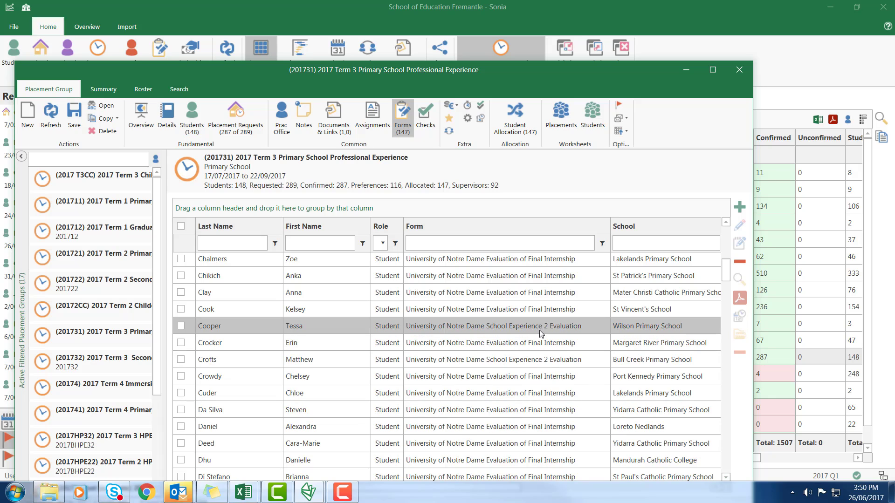
{"action": "left_click", "coordinate": [725, 477]}
{"action": "left_click", "coordinate": [725, 477]}
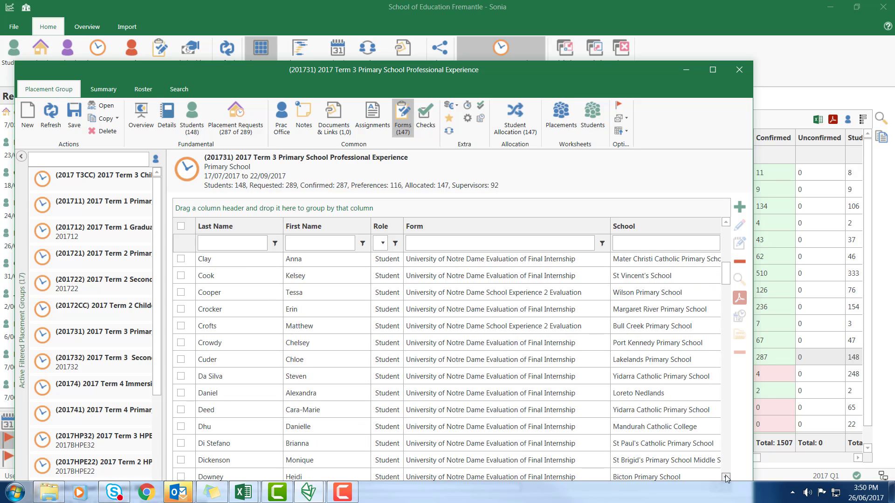
{"action": "left_click", "coordinate": [726, 477]}
{"action": "left_click", "coordinate": [725, 477]}
{"action": "left_click", "coordinate": [726, 478]}
{"action": "left_click", "coordinate": [725, 478]}
{"action": "left_click", "coordinate": [725, 477]}
{"action": "left_click", "coordinate": [726, 477]}
{"action": "left_click", "coordinate": [725, 477]}
{"action": "left_click", "coordinate": [725, 477]}
{"action": "left_click", "coordinate": [726, 477]}
{"action": "left_click", "coordinate": [725, 478]}
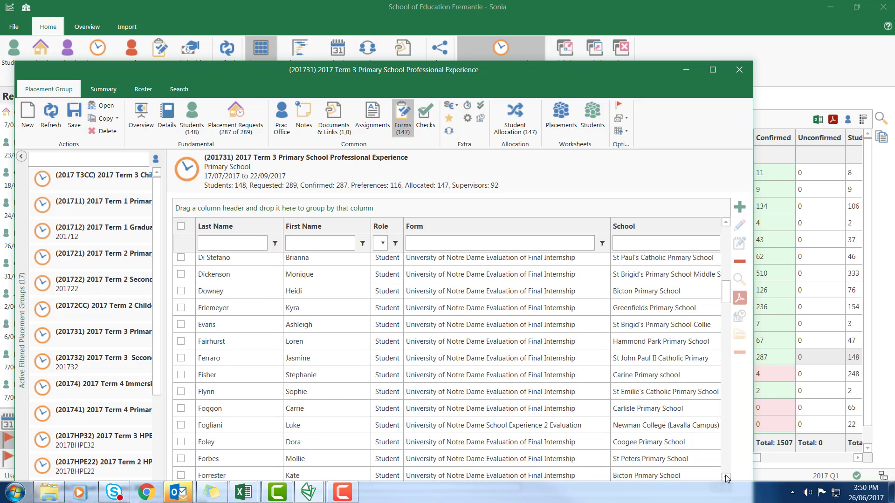
{"action": "left_click", "coordinate": [725, 478]}
{"action": "left_click", "coordinate": [725, 477]}
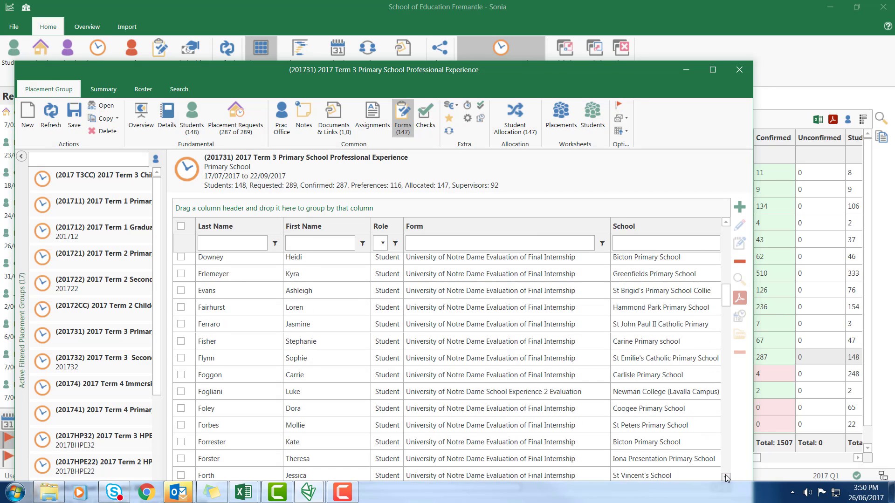
{"action": "left_click", "coordinate": [725, 477]}
{"action": "left_click", "coordinate": [726, 477]}
{"action": "left_click", "coordinate": [725, 477]}
{"action": "left_click", "coordinate": [726, 478]}
{"action": "left_click", "coordinate": [726, 477]}
{"action": "left_click", "coordinate": [725, 477]}
{"action": "left_click", "coordinate": [725, 478]}
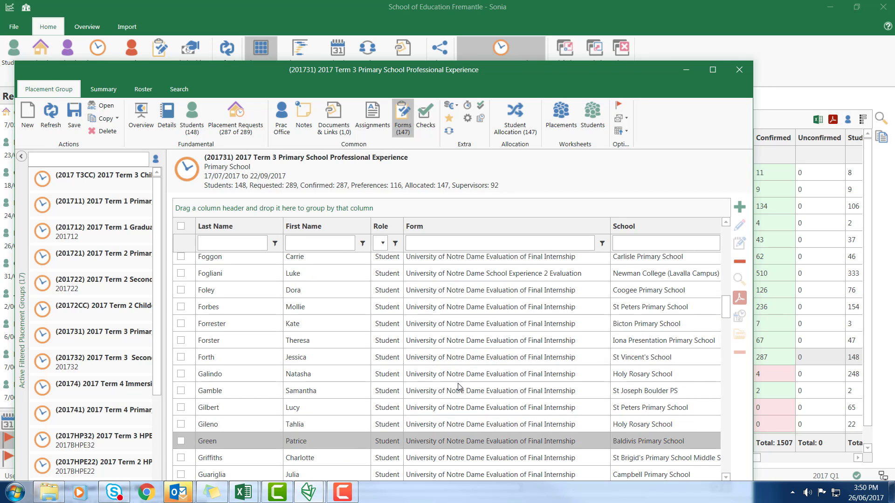
Save the placement group and set up a new University of Notre Dame Professional Experience Interim Evaluation Form for all allocated students.
{"action": "left_click", "coordinate": [84, 124]}
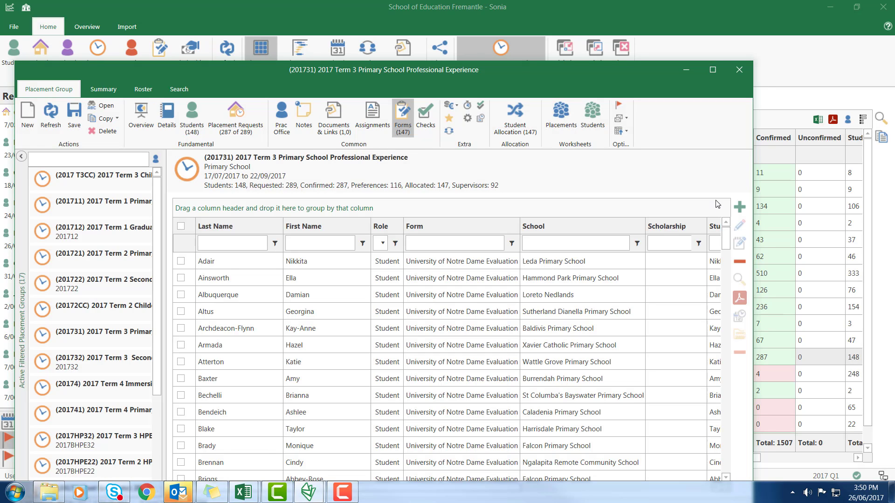
{"action": "left_click", "coordinate": [740, 207]}
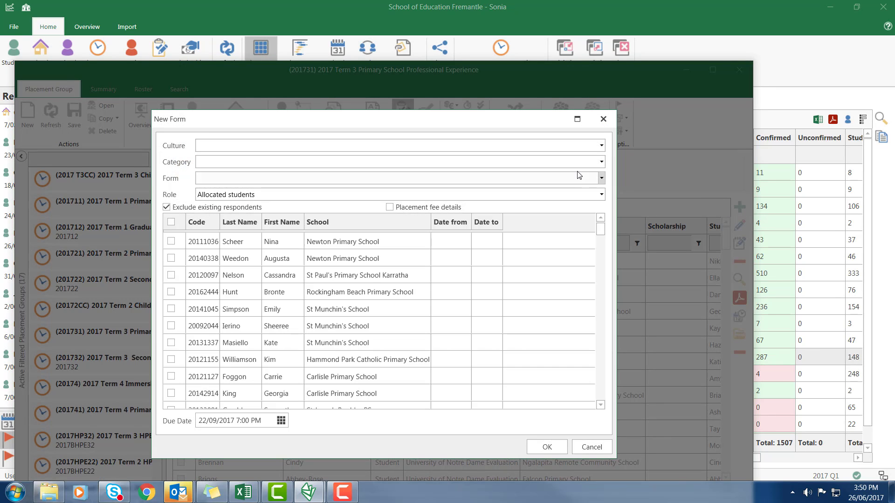
{"action": "left_click", "coordinate": [602, 179]}
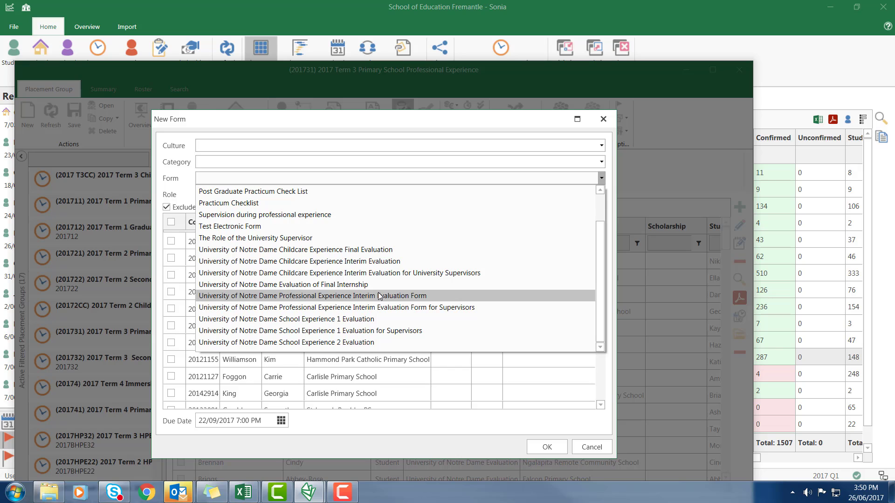
{"action": "left_click", "coordinate": [230, 298]}
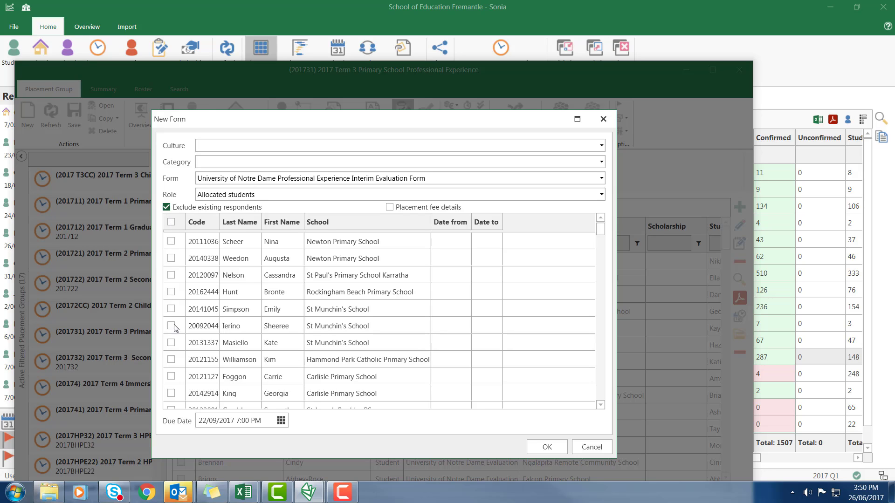
{"action": "left_click", "coordinate": [172, 222]}
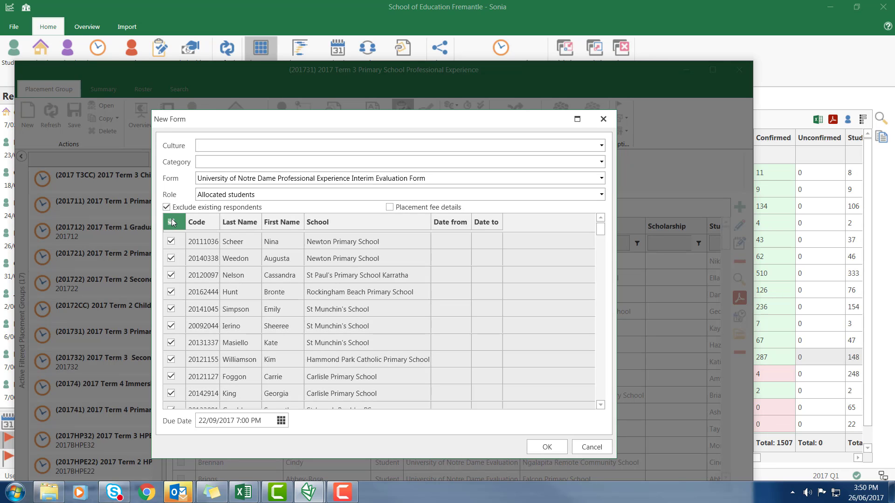
Set the interim form's due date to 15/08/2017 7:00 PM, add it and save the placement group.
{"action": "left_click", "coordinate": [281, 421]}
{"action": "left_click", "coordinate": [205, 277]}
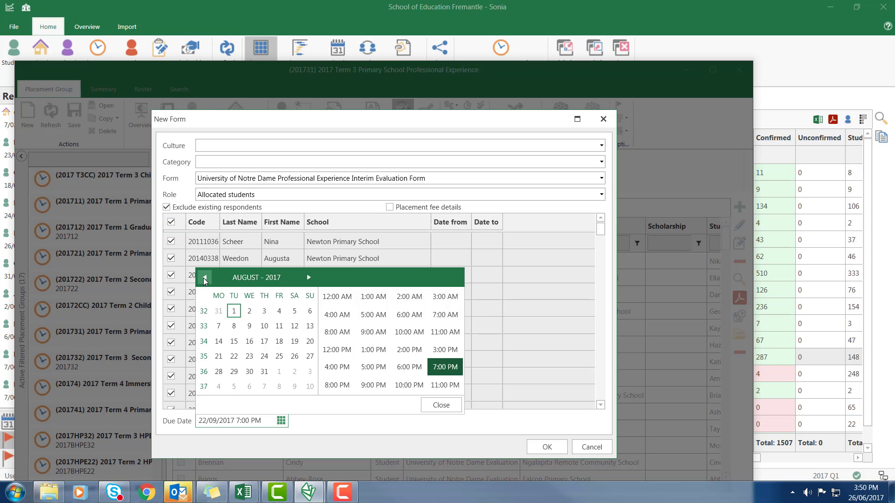
{"action": "left_click", "coordinate": [232, 342]}
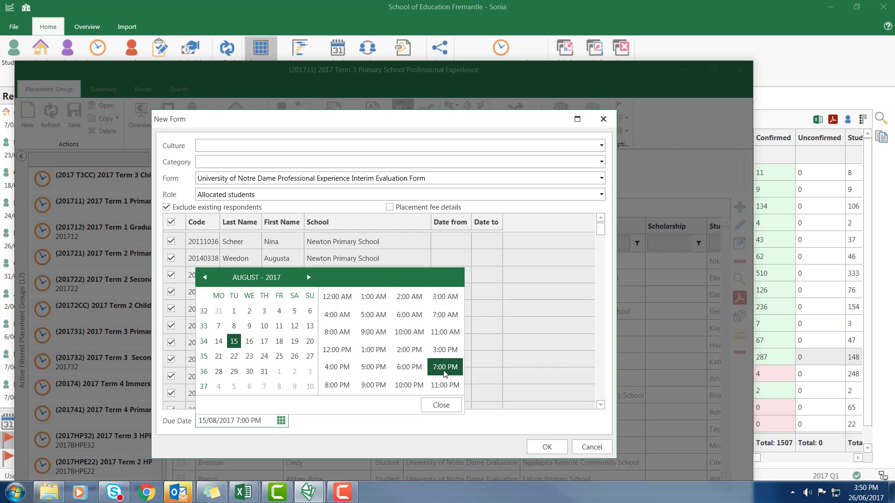
{"action": "left_click", "coordinate": [441, 405]}
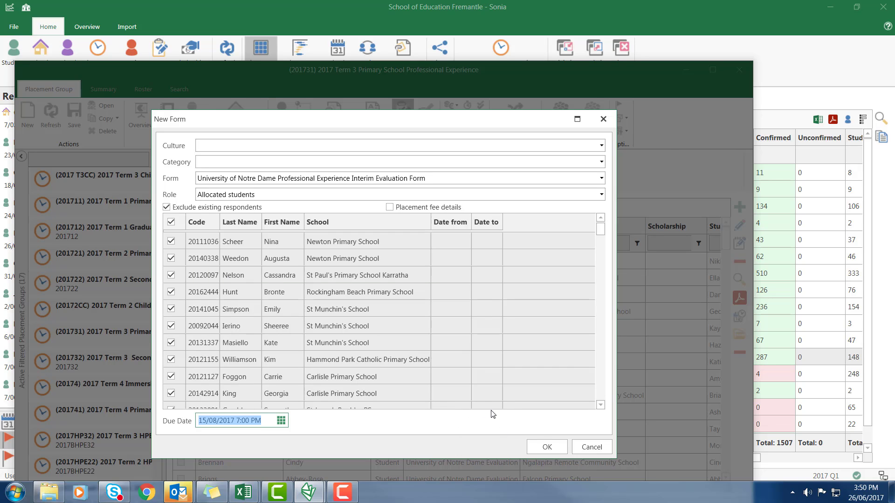
{"action": "left_click", "coordinate": [537, 447]}
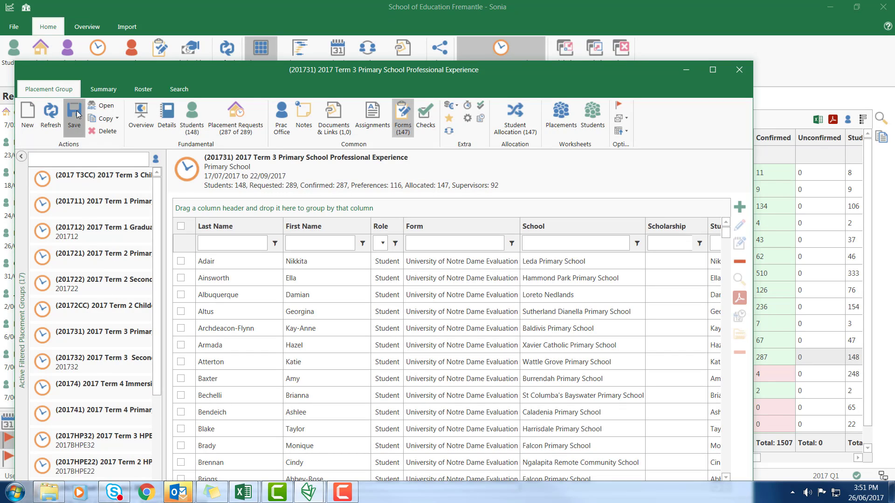
{"action": "left_click", "coordinate": [78, 116]}
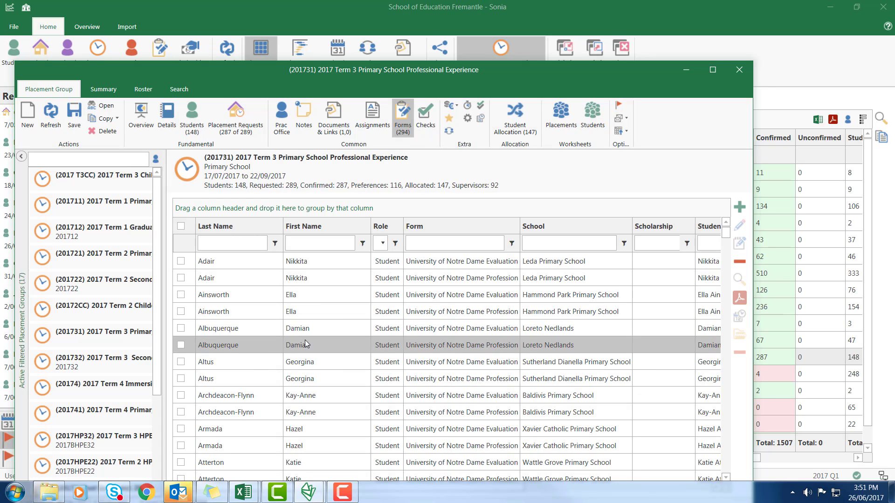
Examine the Forms list to check that each student has both an interim evaluation form and a final evaluation form.
{"action": "left_click_drag", "start_coordinate": [522, 228], "coordinate": [658, 244]}
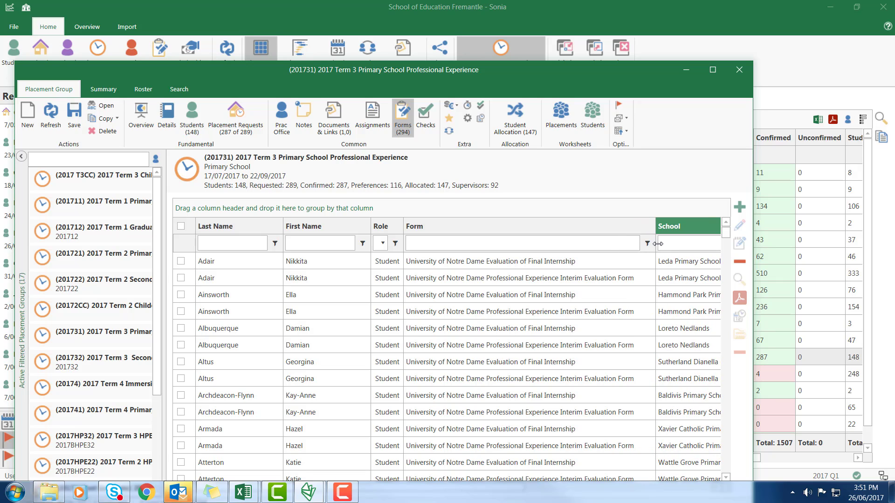
{"action": "left_click_drag", "start_coordinate": [650, 243], "coordinate": [553, 249]}
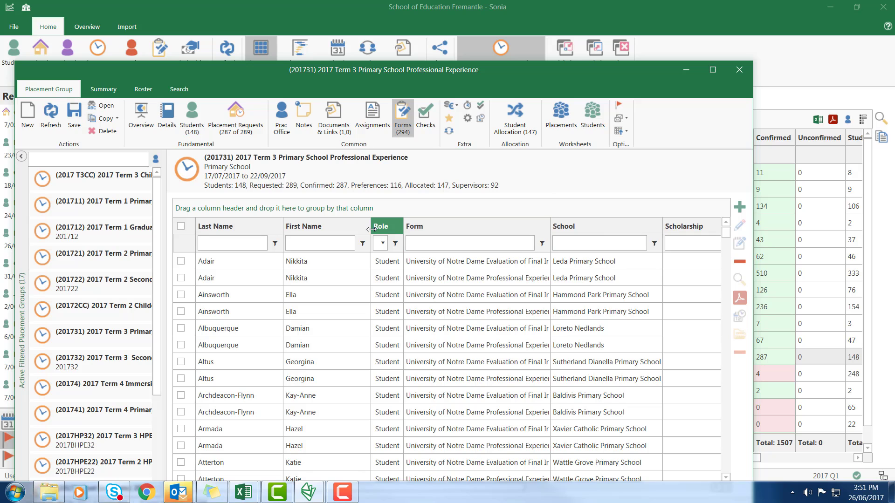
{"action": "left_click_drag", "start_coordinate": [403, 228], "coordinate": [384, 229]}
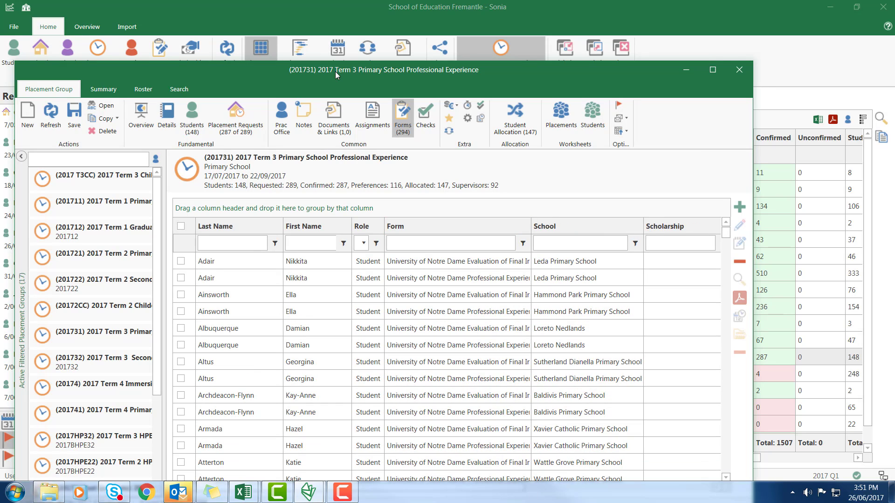
{"action": "left_click_drag", "start_coordinate": [292, 76], "coordinate": [224, 55]}
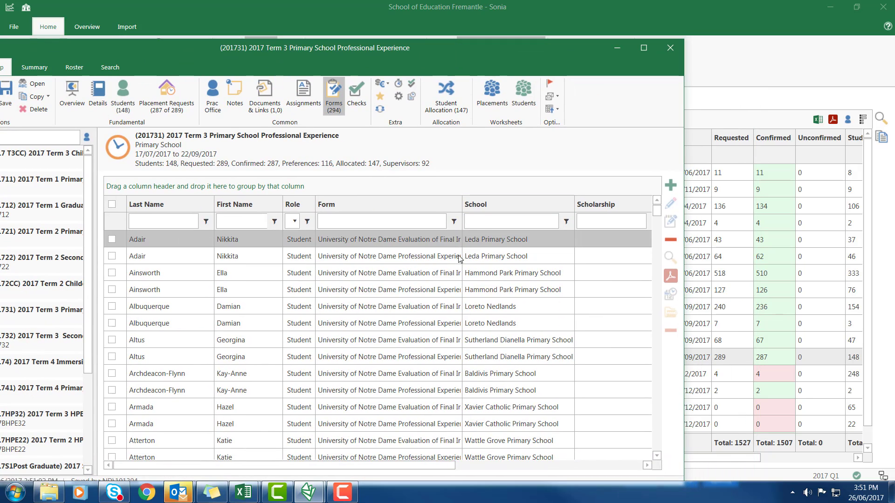
{"action": "scroll", "coordinate": [527, 324], "scroll_direction": "down", "scroll_amount": 15}
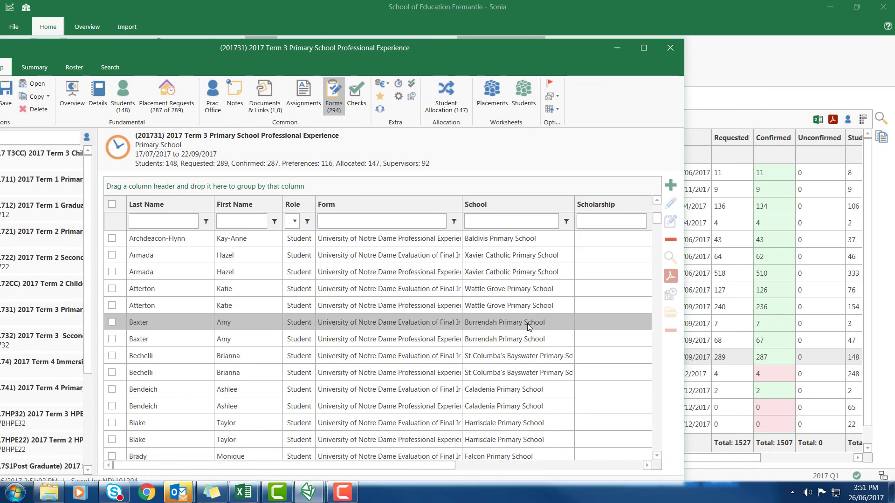
{"action": "scroll", "coordinate": [527, 328], "scroll_direction": "down", "scroll_amount": 15}
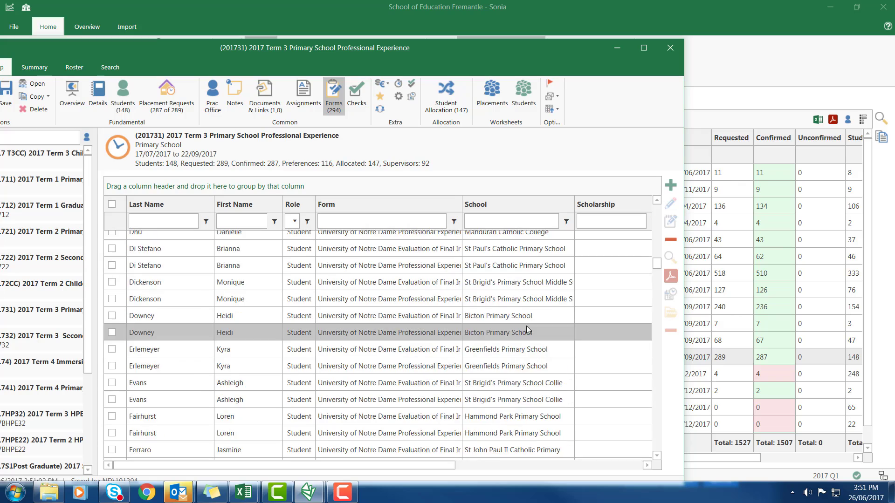
{"action": "scroll", "coordinate": [525, 328], "scroll_direction": "down", "scroll_amount": 15}
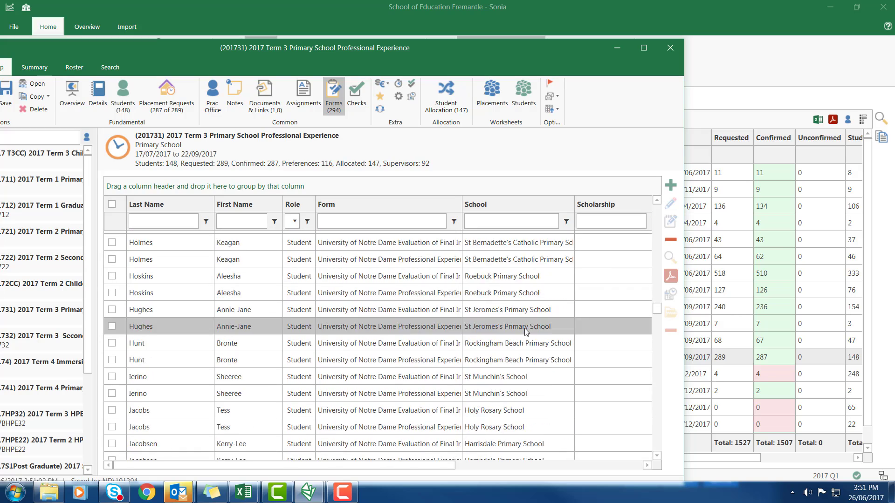
{"action": "scroll", "coordinate": [524, 328], "scroll_direction": "down", "scroll_amount": 5}
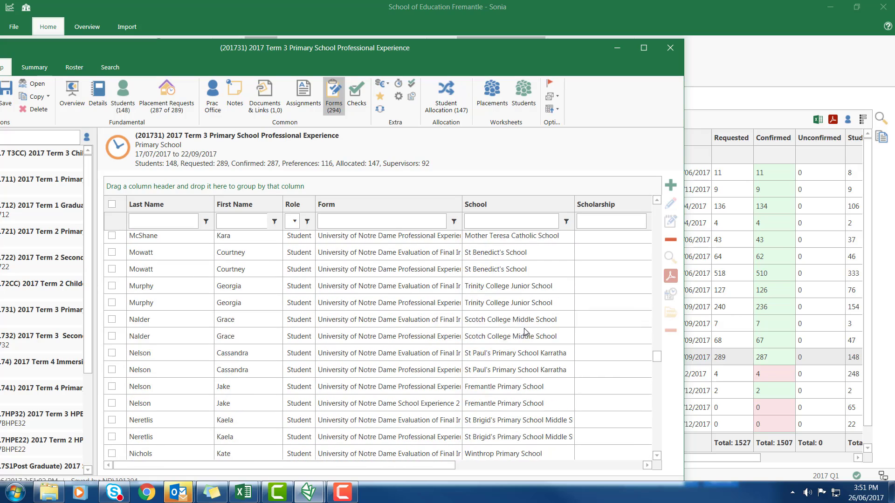
{"action": "left_click_drag", "start_coordinate": [199, 53], "coordinate": [332, 66]}
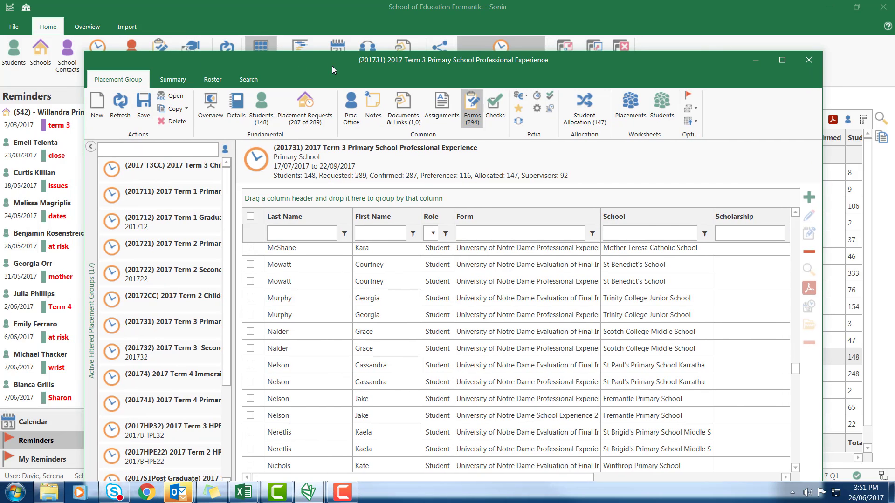
Select all students in the placement group and start a message to their mentors.
{"action": "left_click", "coordinate": [269, 115]}
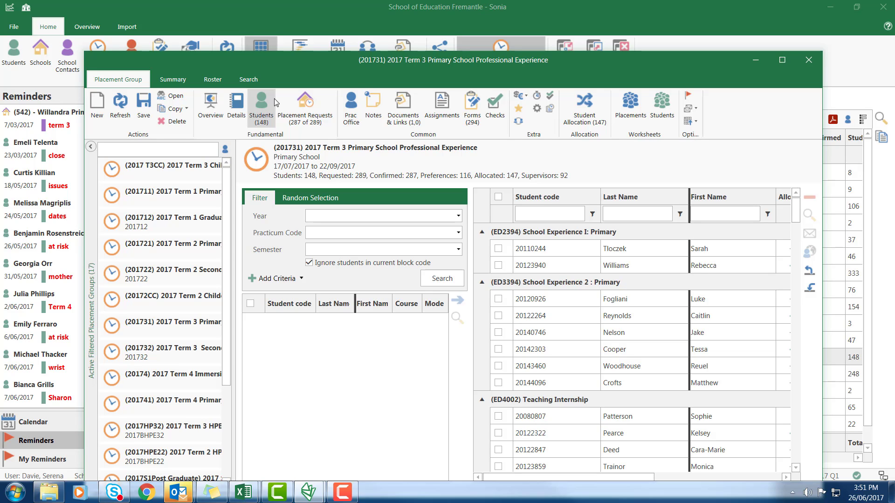
{"action": "left_click", "coordinate": [498, 197]}
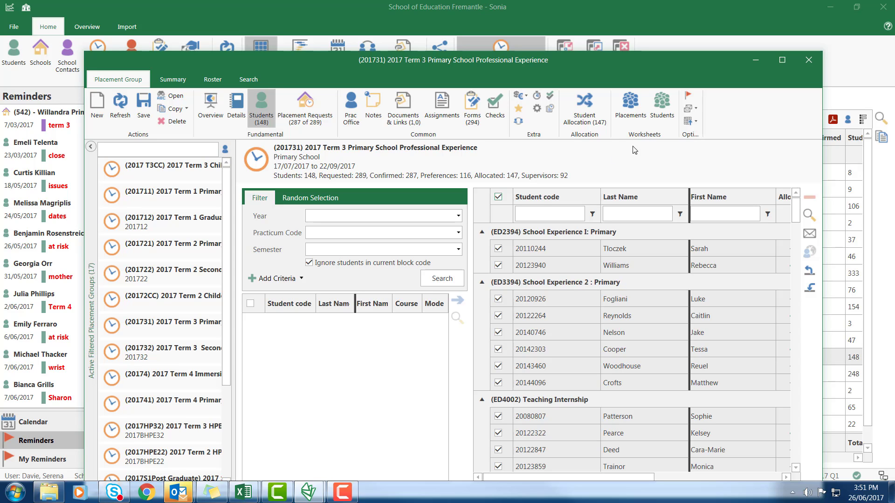
{"action": "left_click", "coordinate": [693, 110]}
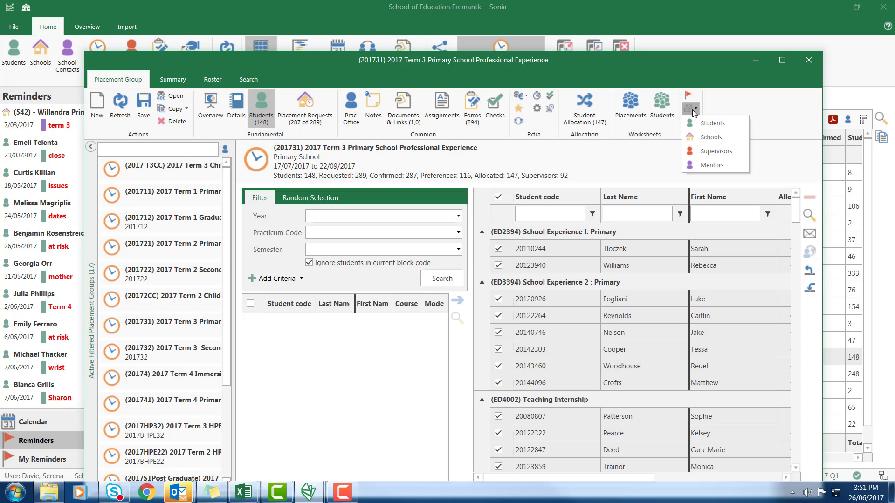
{"action": "left_click", "coordinate": [713, 166]}
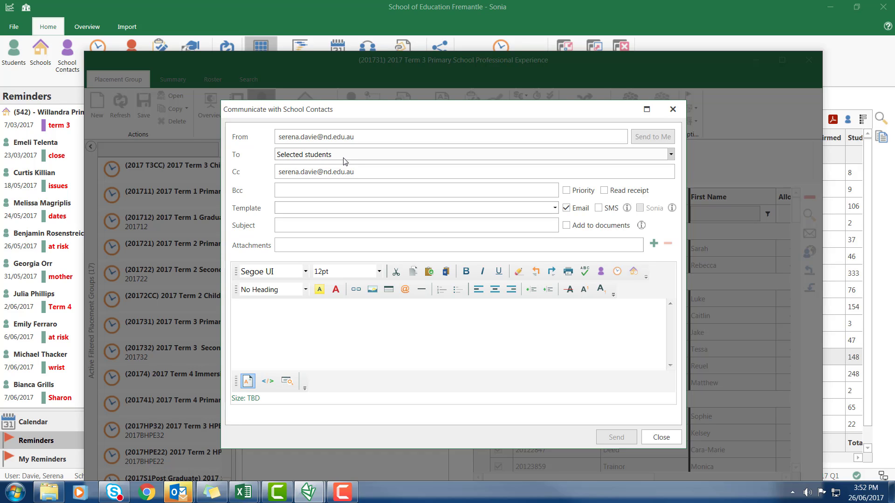
Apply the "Notre Dame Evaluation Form Email Hyper Link" template to the message and read through its body text.
{"action": "left_click", "coordinate": [555, 208]}
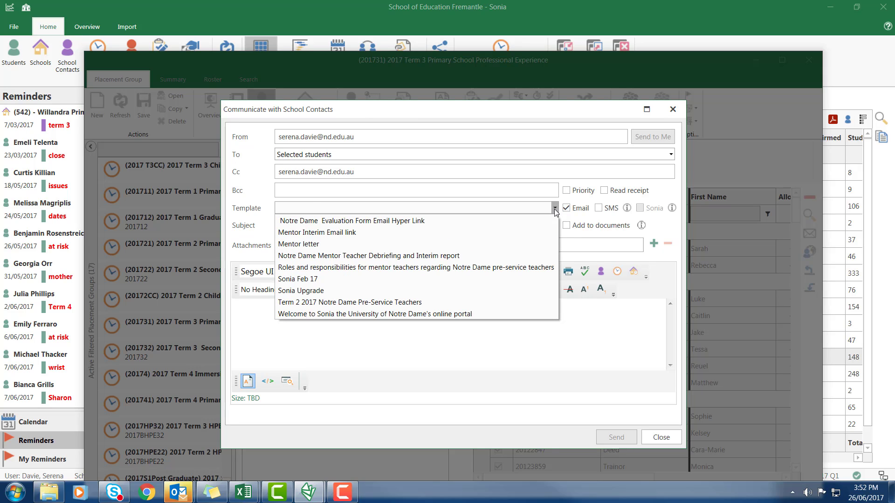
{"action": "left_click", "coordinate": [409, 221]}
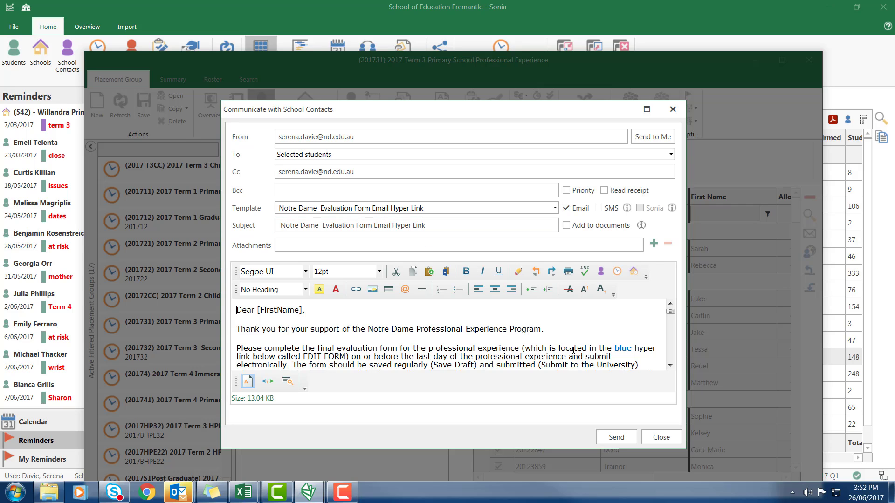
{"action": "scroll", "coordinate": [672, 368], "scroll_direction": "down", "scroll_amount": 3}
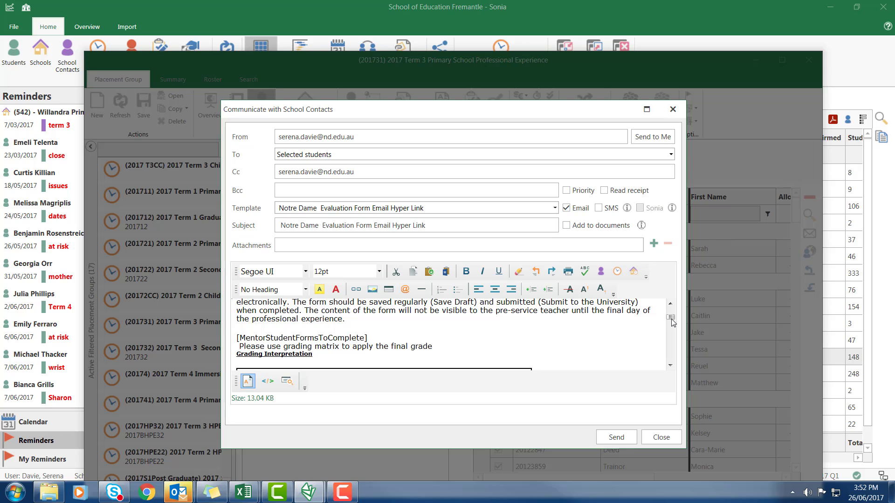
{"action": "scroll", "coordinate": [466, 336], "scroll_direction": "up", "scroll_amount": 3}
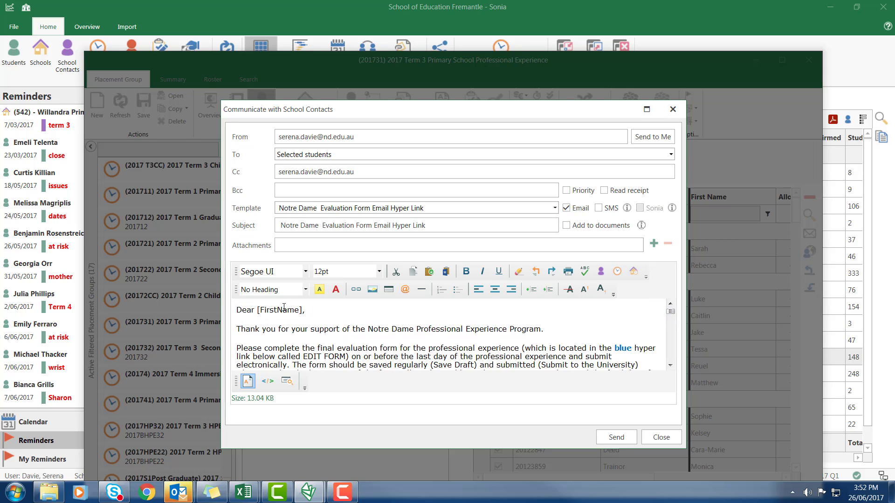
{"action": "left_click", "coordinate": [671, 366]}
{"action": "left_click", "coordinate": [671, 366]}
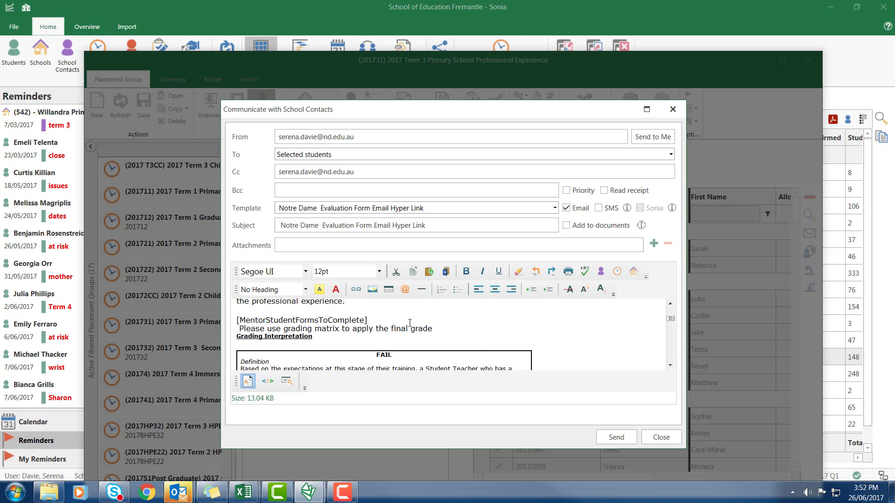
{"action": "left_click", "coordinate": [671, 366]}
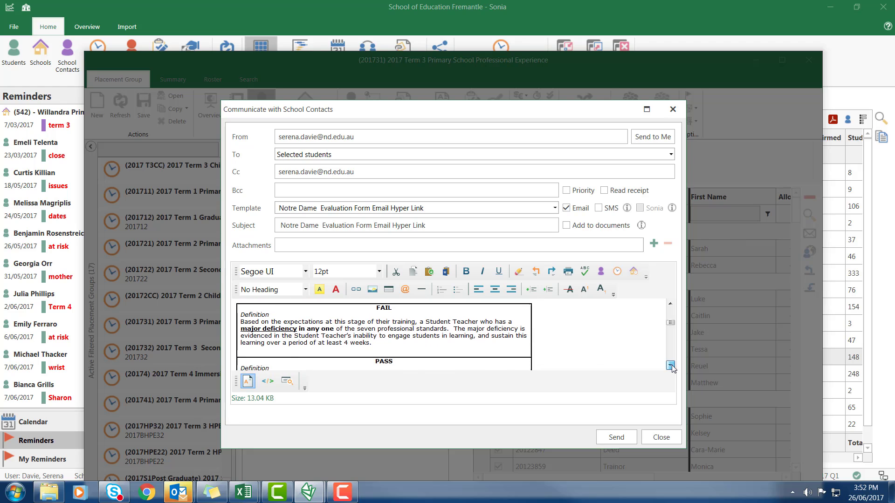
{"action": "left_click_drag", "start_coordinate": [672, 324], "coordinate": [671, 308]}
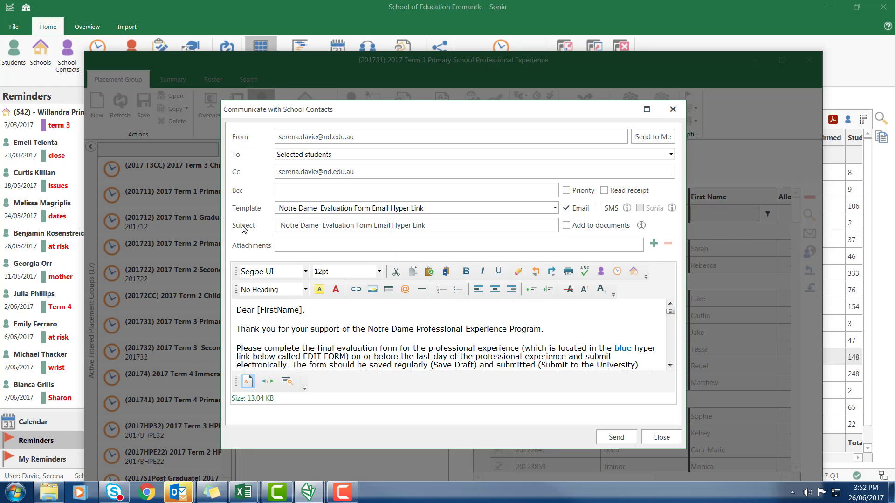
Clear the message's Cc address and send a test copy to the sender.
{"action": "left_click_drag", "start_coordinate": [358, 171], "coordinate": [240, 189]}
{"action": "key", "text": "BackSpace"}
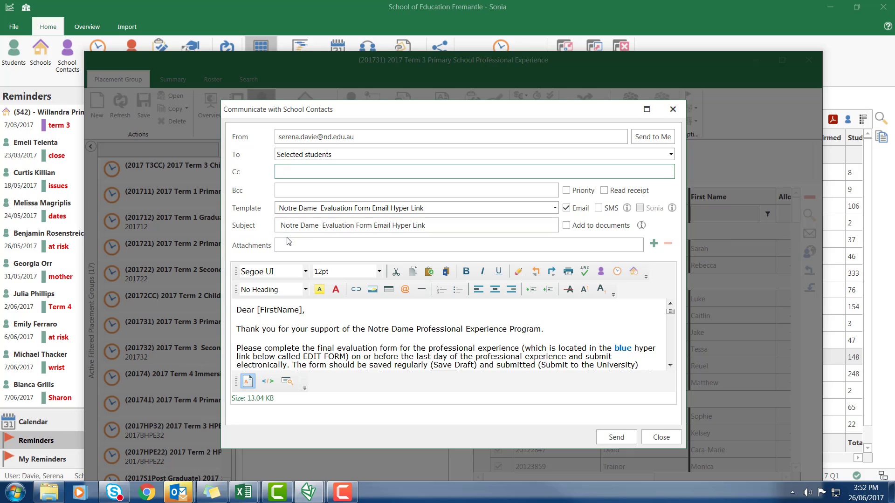
{"action": "left_click", "coordinate": [659, 138]}
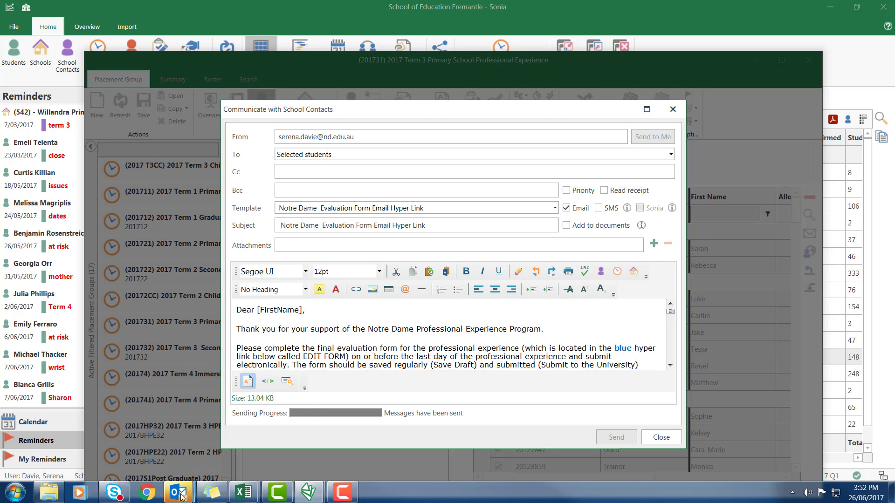
Switch to the Outlook inbox and open the newly received Notre Dame Evaluation Form test email.
{"action": "mouse_move", "coordinate": [181, 496]}
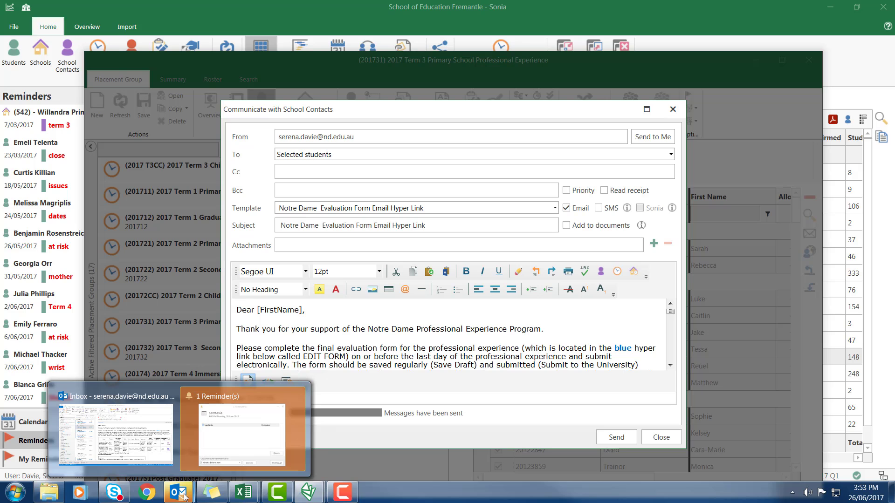
{"action": "left_click", "coordinate": [116, 436]}
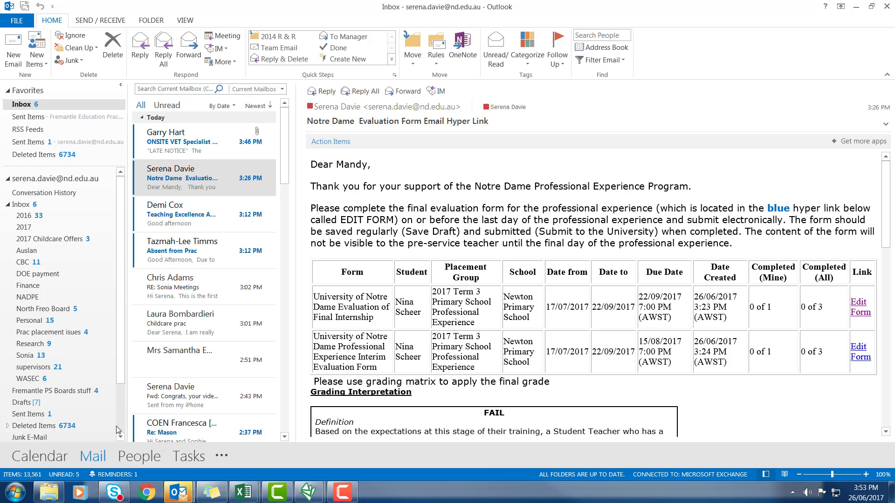
{"action": "left_click", "coordinate": [263, 137]}
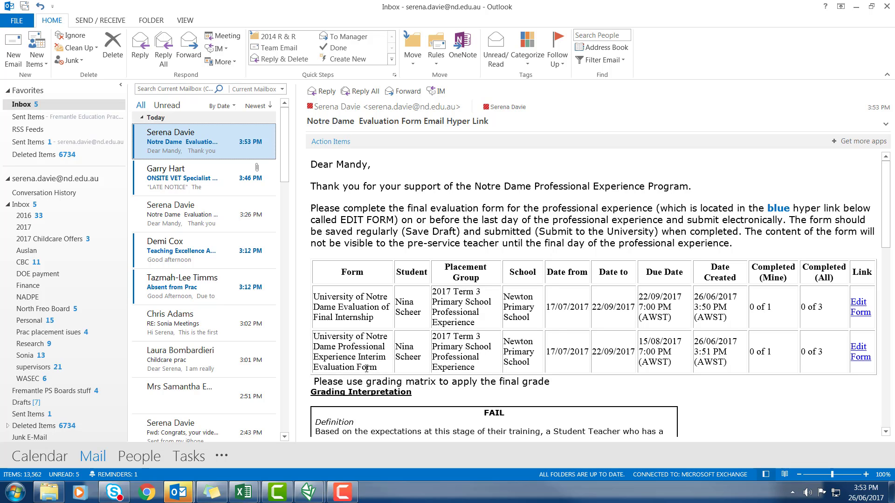
Open the Final Internship evaluation form from the email's Edit Form link and look through it down to the submission options.
{"action": "left_click", "coordinate": [860, 309]}
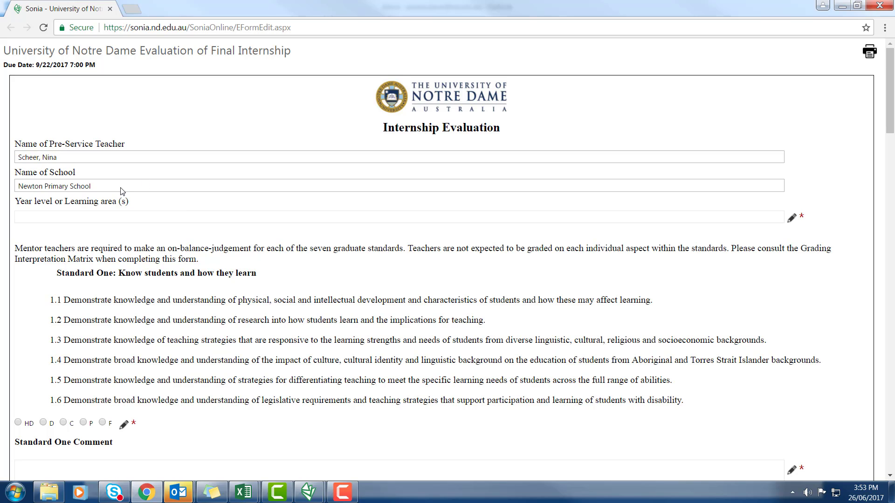
{"action": "scroll", "coordinate": [210, 270], "scroll_direction": "down", "scroll_amount": 20}
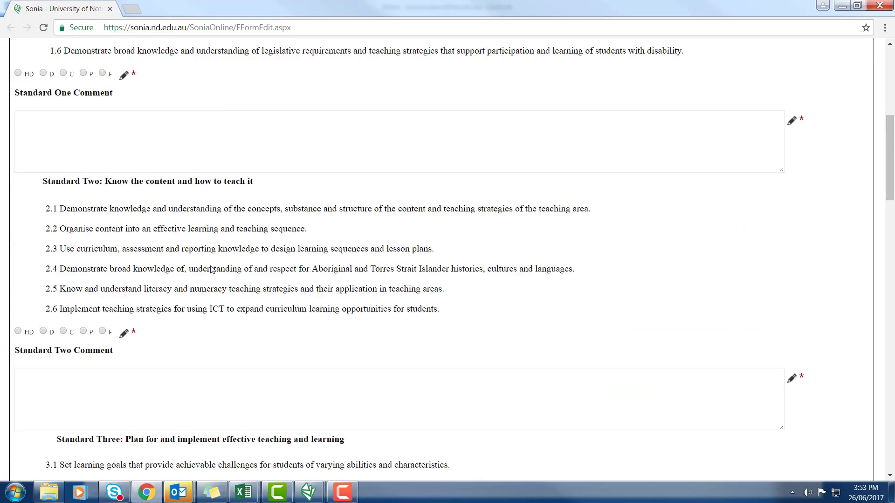
{"action": "scroll", "coordinate": [209, 269], "scroll_direction": "down", "scroll_amount": 4}
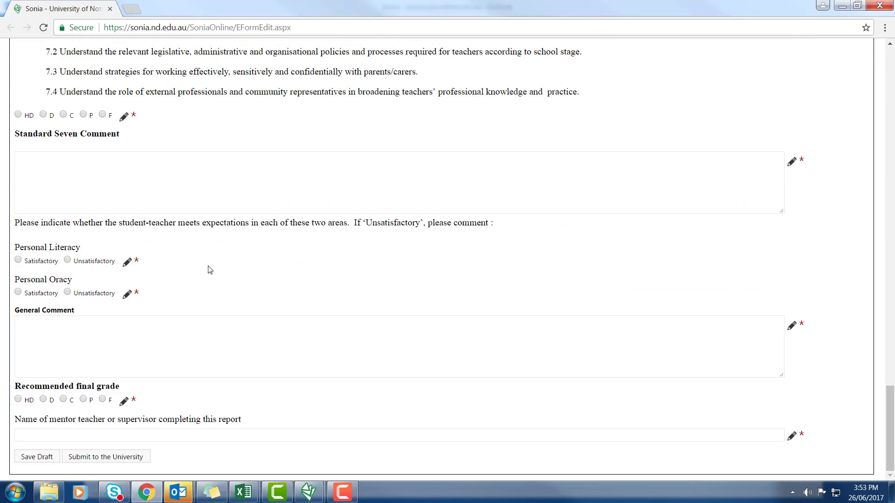
{"action": "scroll", "coordinate": [208, 270], "scroll_direction": "up", "scroll_amount": 3}
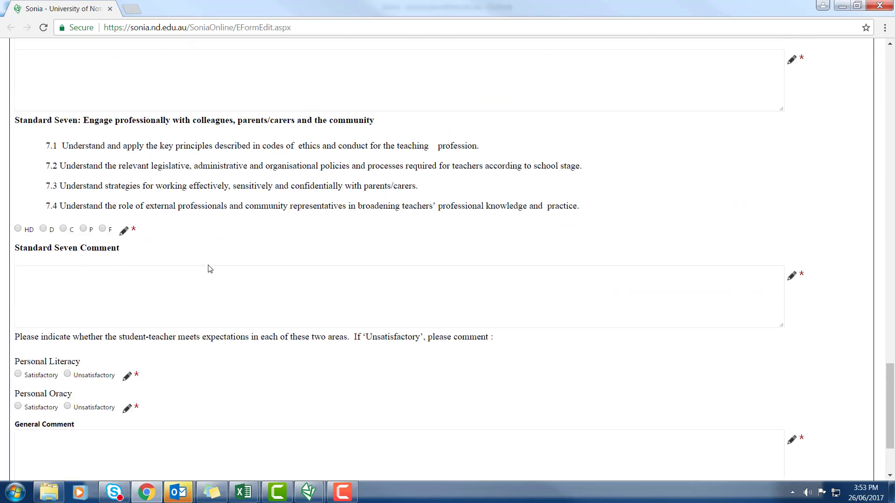
{"action": "scroll", "coordinate": [208, 270], "scroll_direction": "down", "scroll_amount": 3}
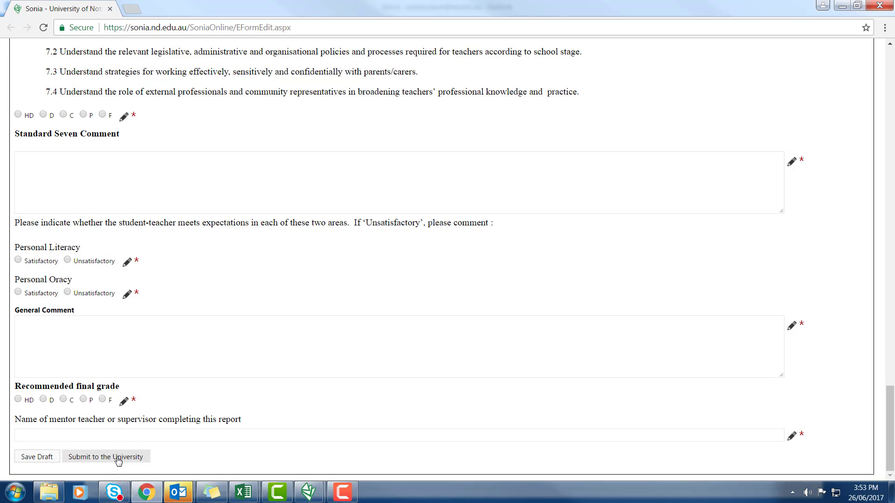